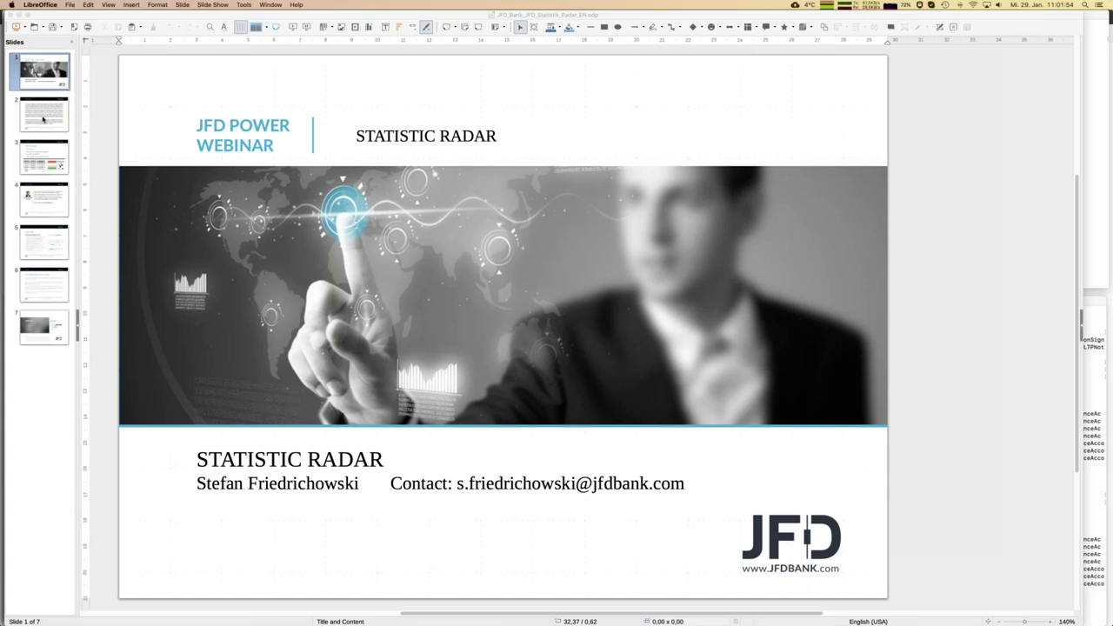
# - Go through the risk disclaimer and the Statistic Radar introduction slide of the presentation
pyautogui.click(43, 119)
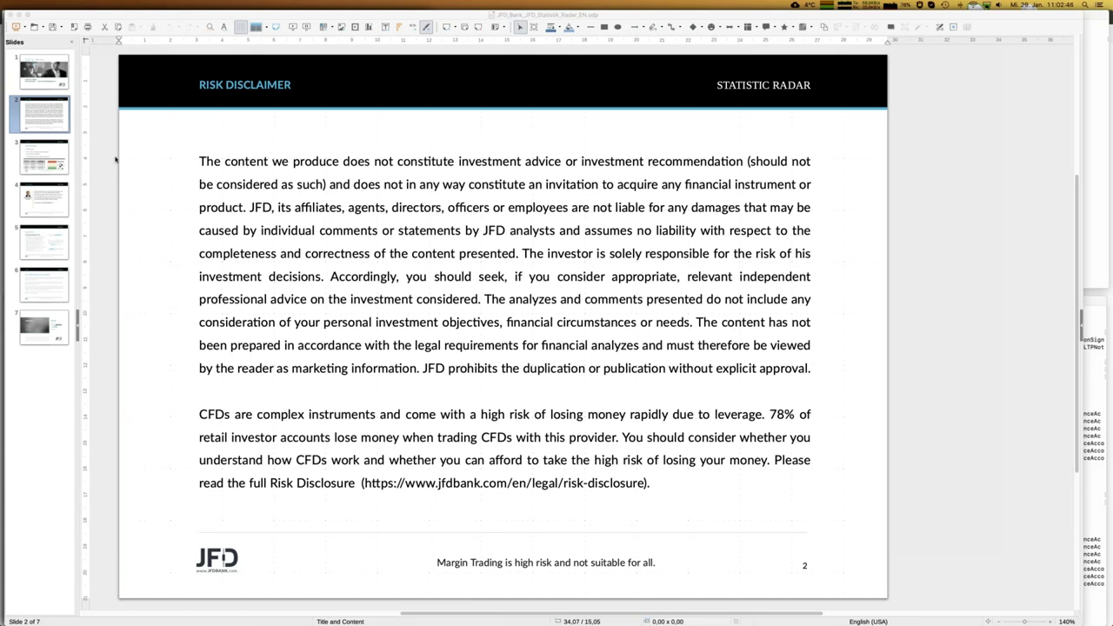
pyautogui.click(39, 161)
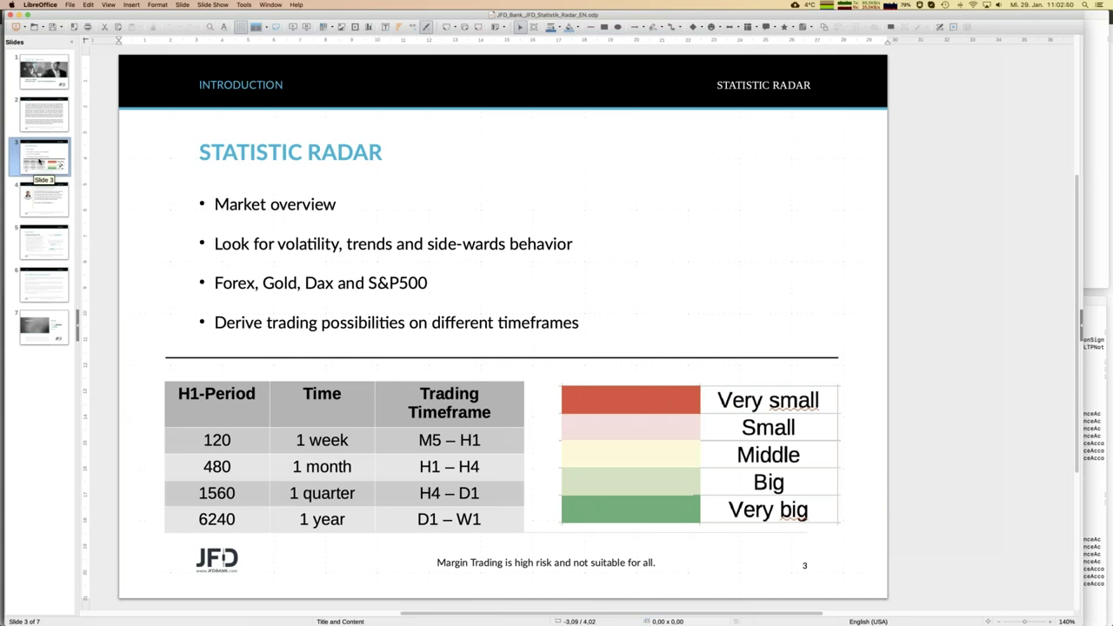
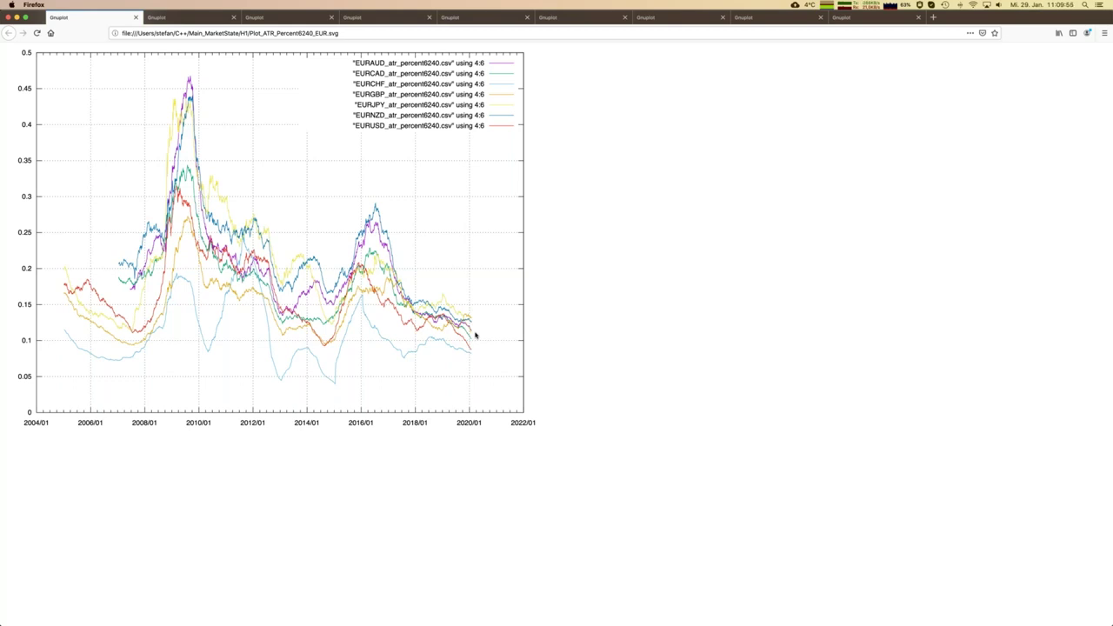
# - Examine the EUR ATR percent plots for periods 1560, 480 and 120, and the regression percent plot for period 1560
pyautogui.click(199, 20)
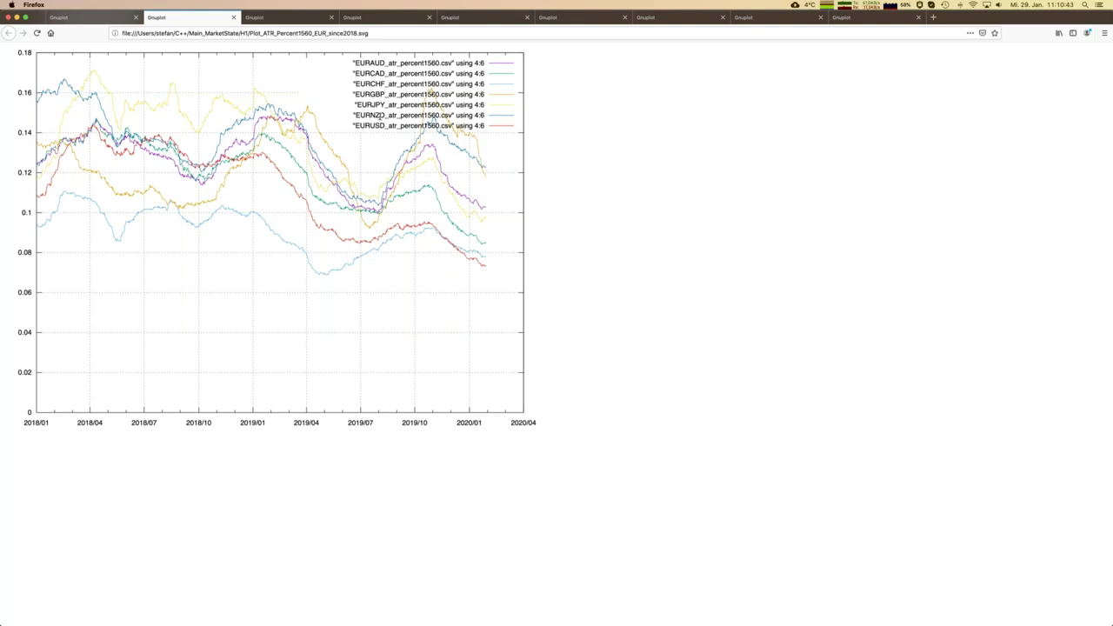
pyautogui.click(299, 18)
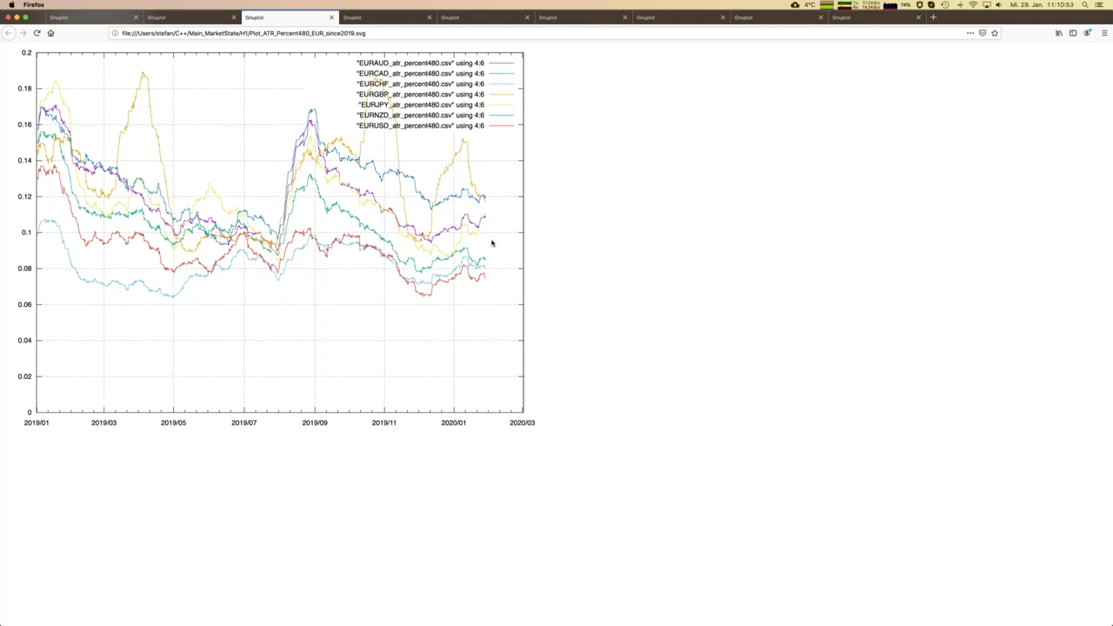
pyautogui.hotkey('ctrl', 'Tab')
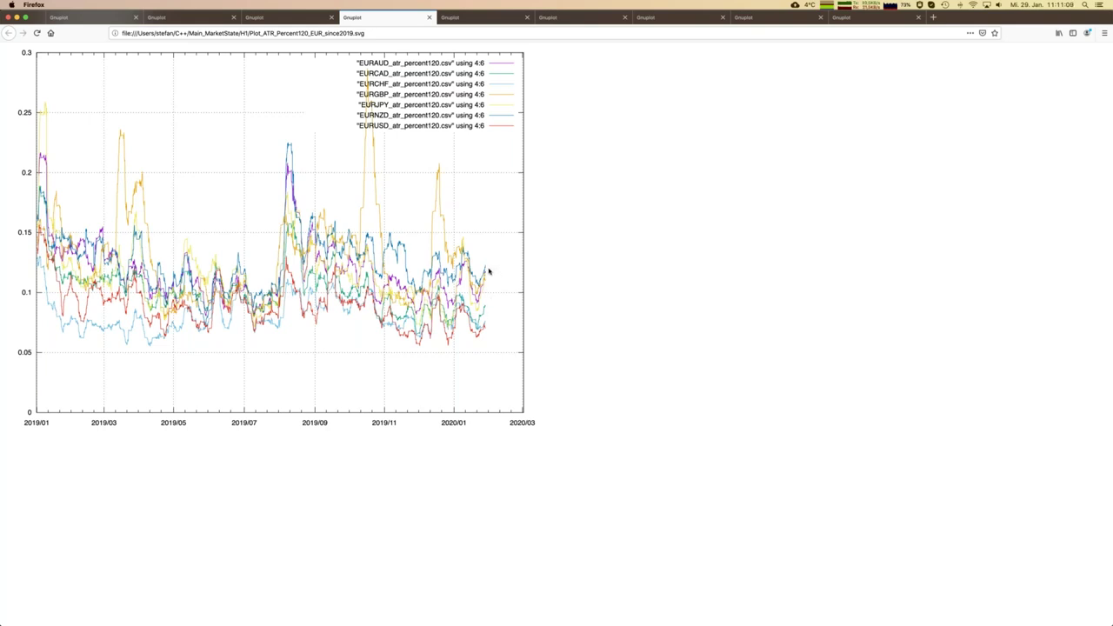
pyautogui.click(483, 19)
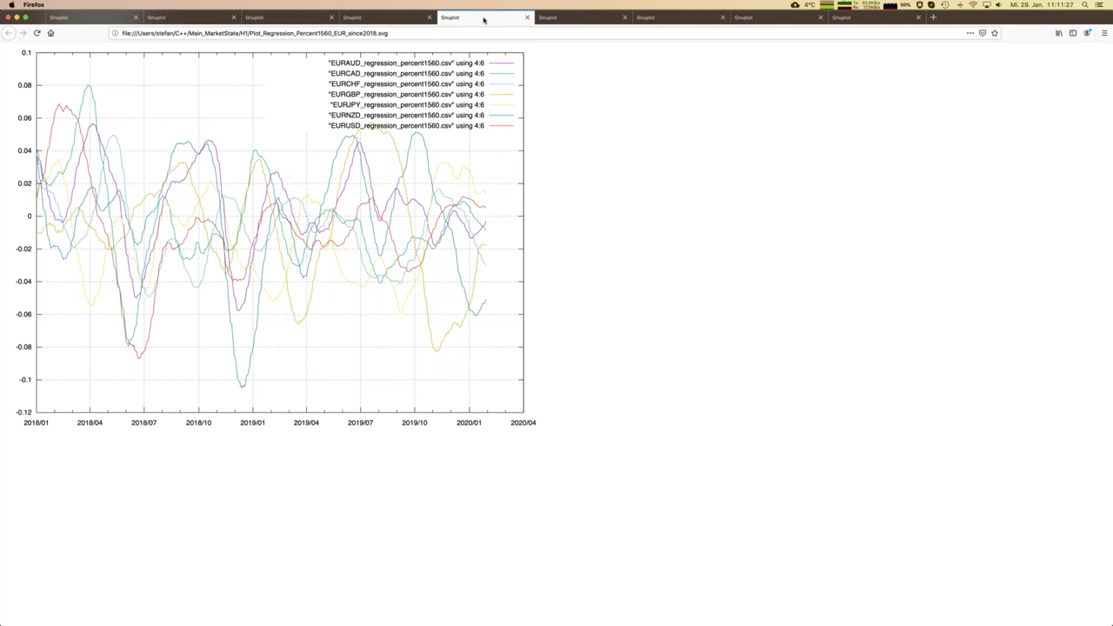
# - Look over the M5 charts in Microsoft Remote Desktop, and the EUR regression percent 480 and range percent 6240 plots in Firefox
pyautogui.hotkey('ctrl', 'Right')
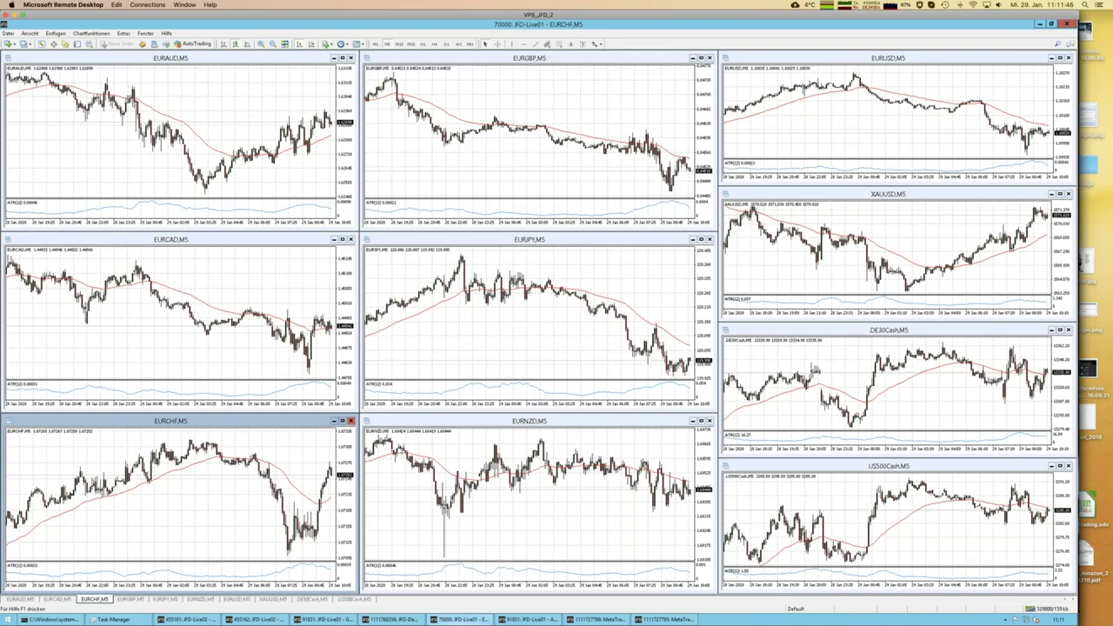
pyautogui.press('super+Tab')
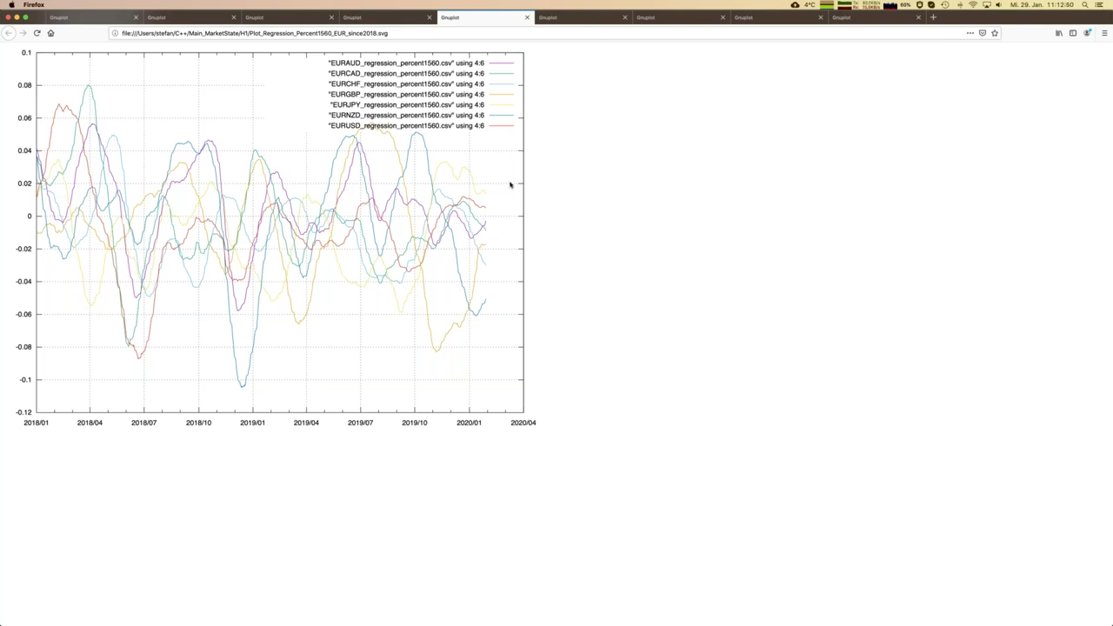
pyautogui.click(569, 17)
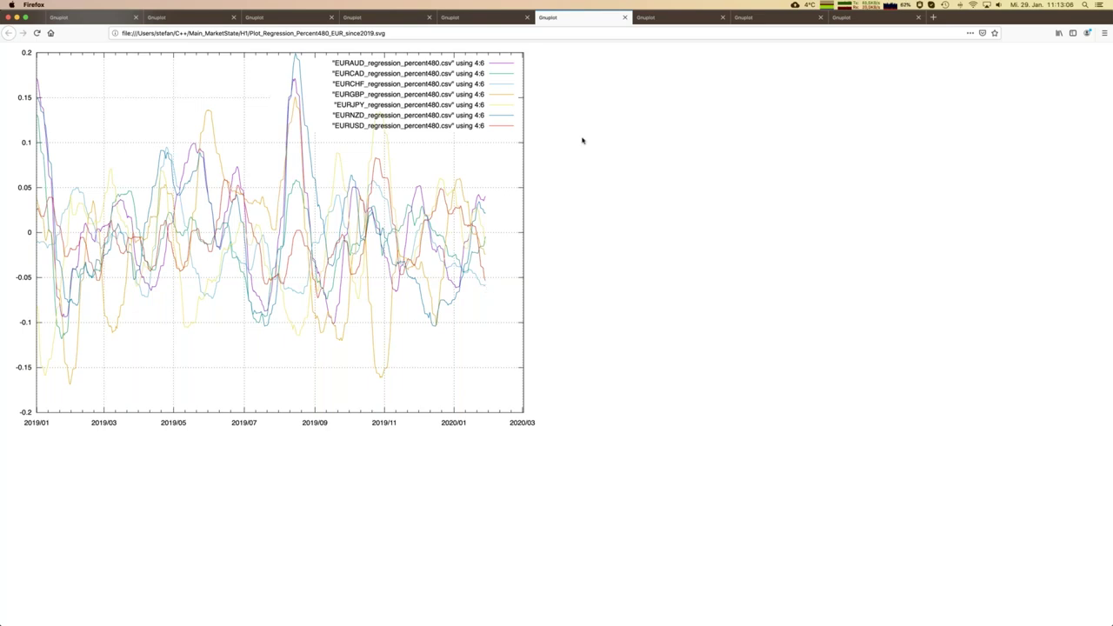
pyautogui.click(669, 18)
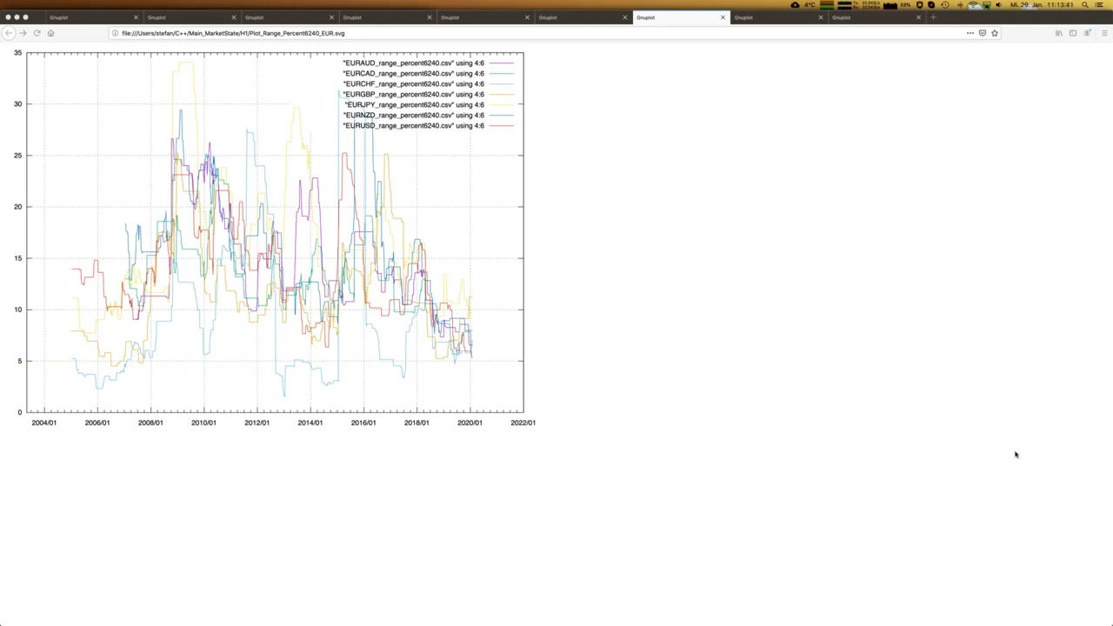
# - Draw a falling trend line along the highs of the EURGBP M5 chart in the remote desktop
pyautogui.hotkey('ctrl', 'Right')
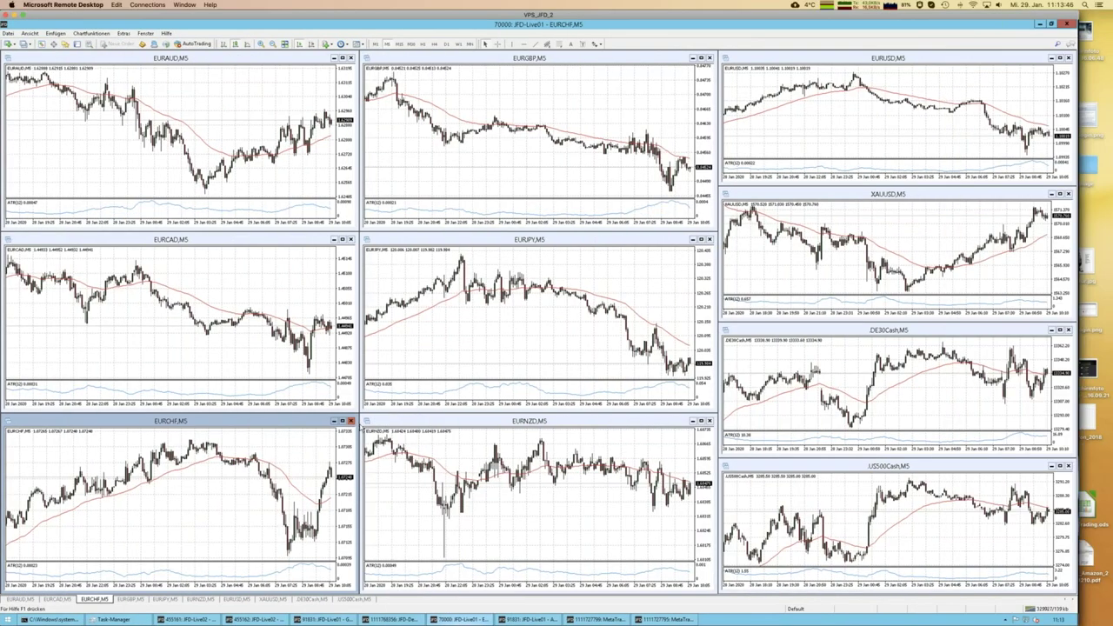
pyautogui.click(489, 85)
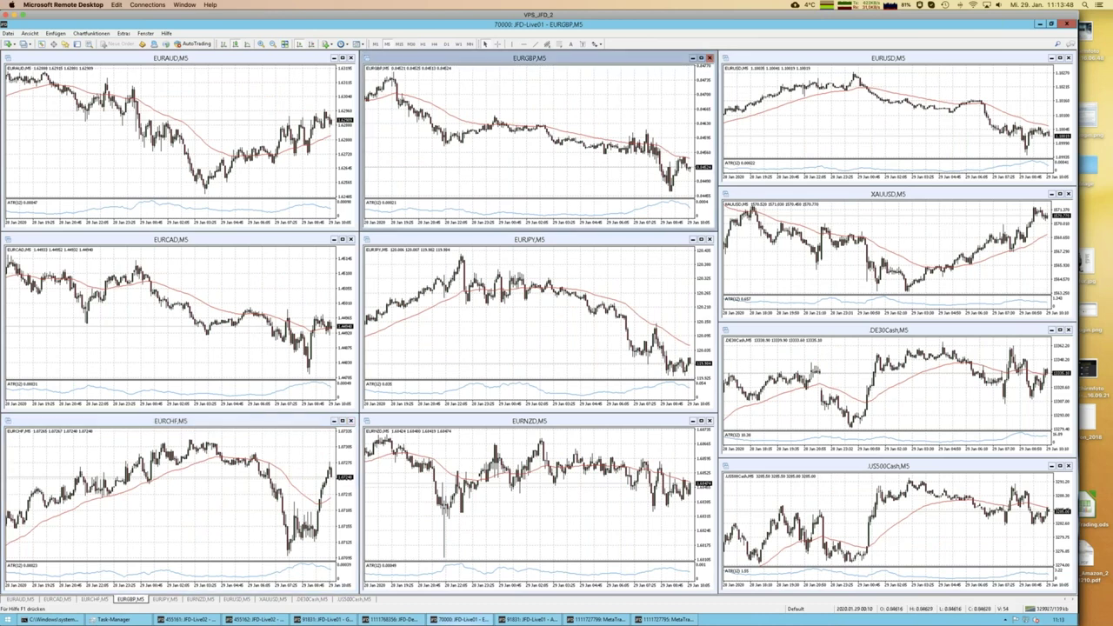
pyautogui.click(57, 34)
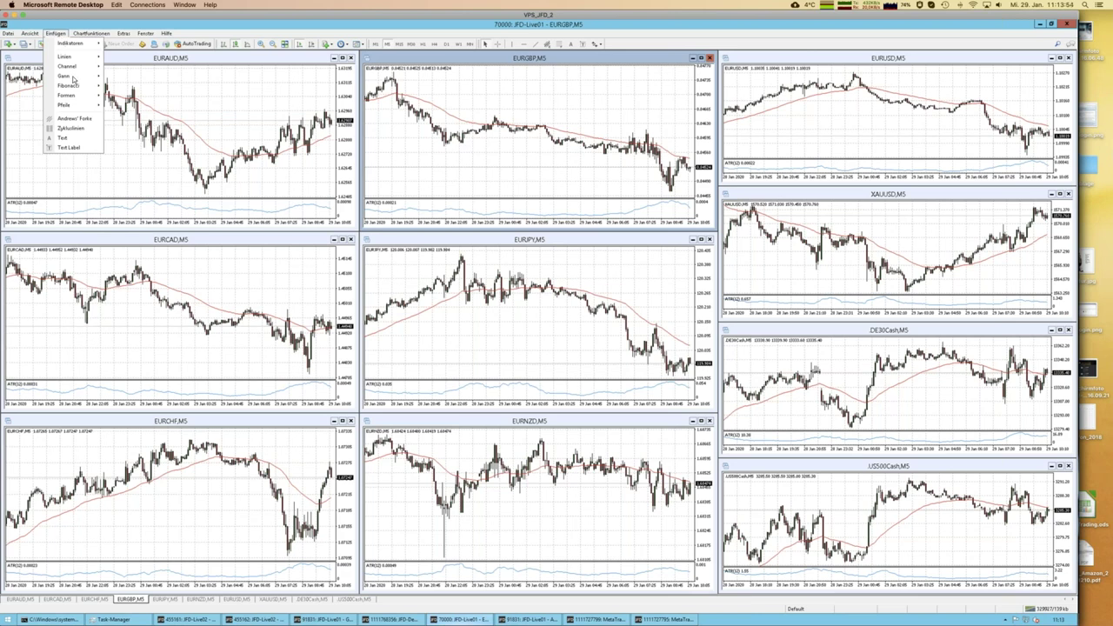
pyautogui.moveTo(75, 81)
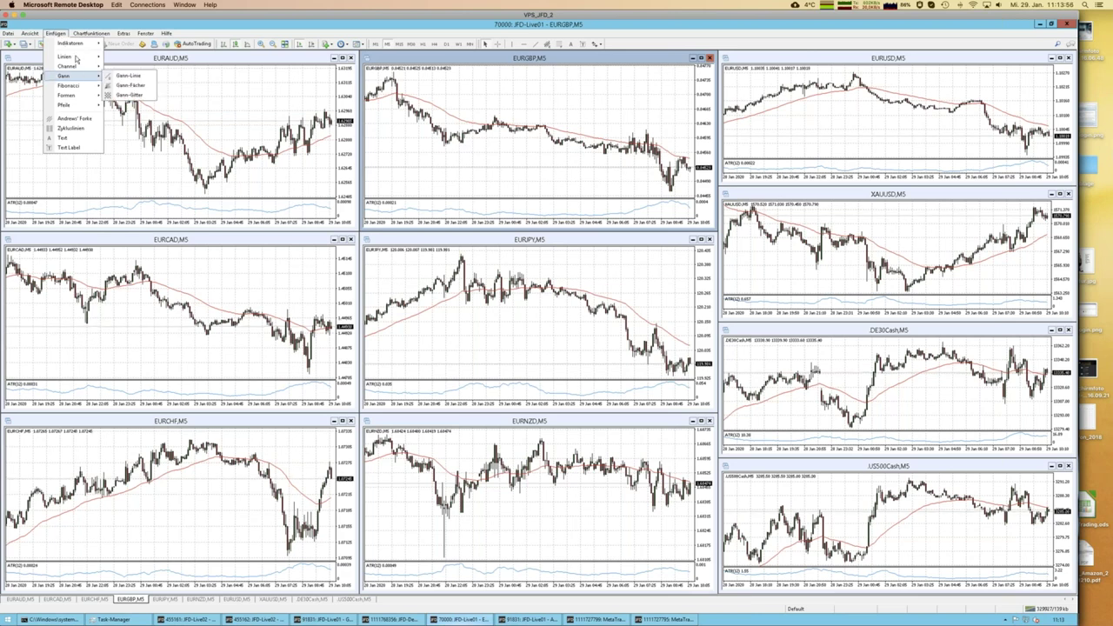
pyautogui.moveTo(76, 58)
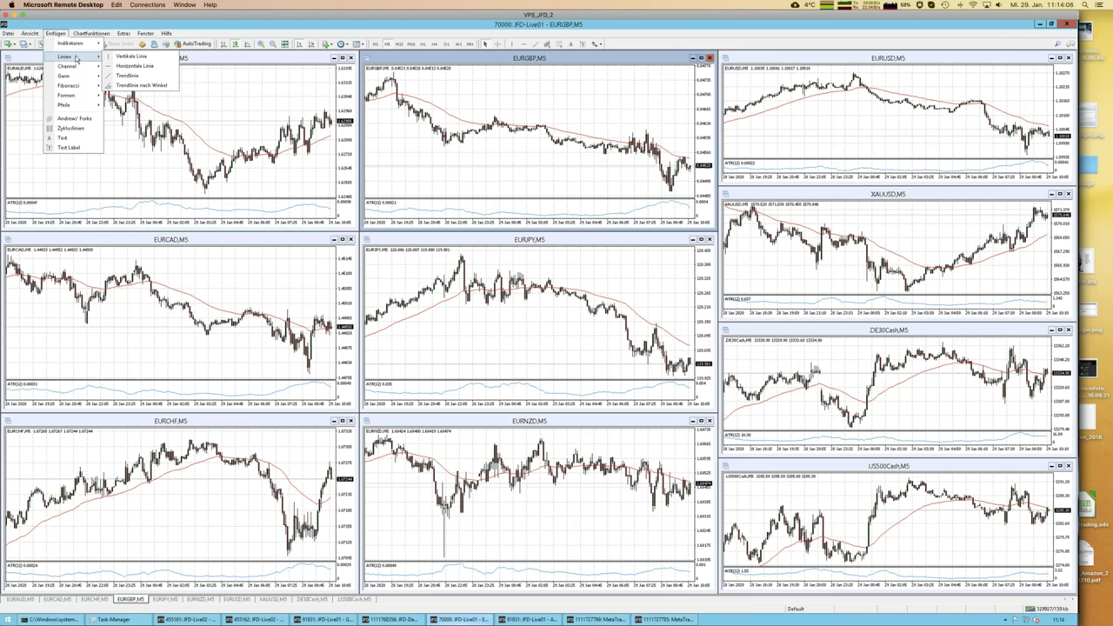
pyautogui.click(129, 77)
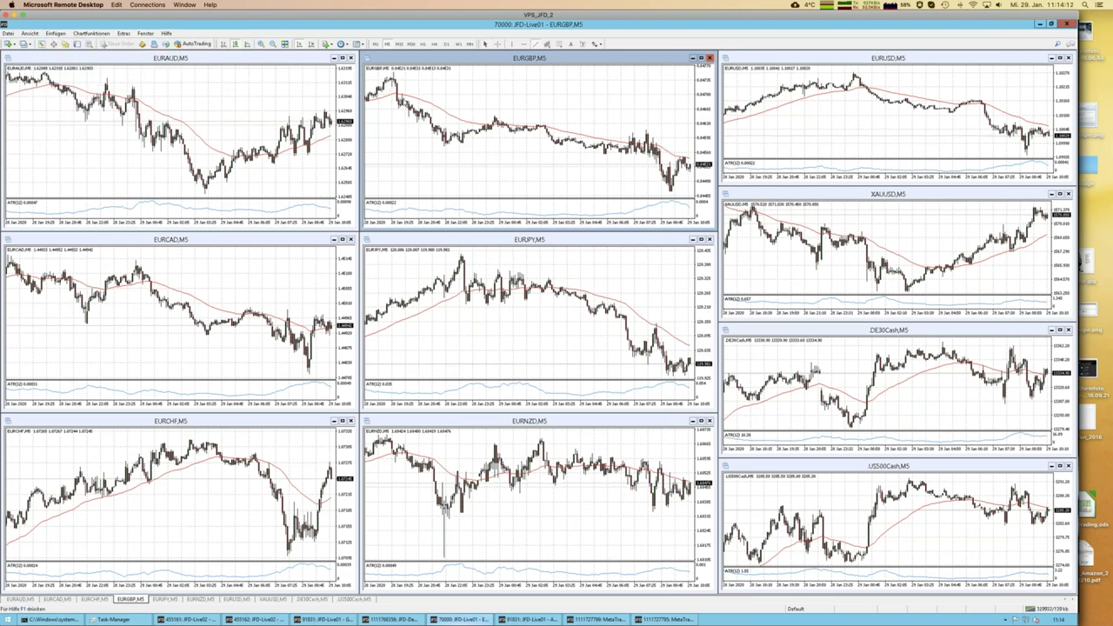
pyautogui.moveTo(667, 165); pyautogui.dragTo(667, 153)
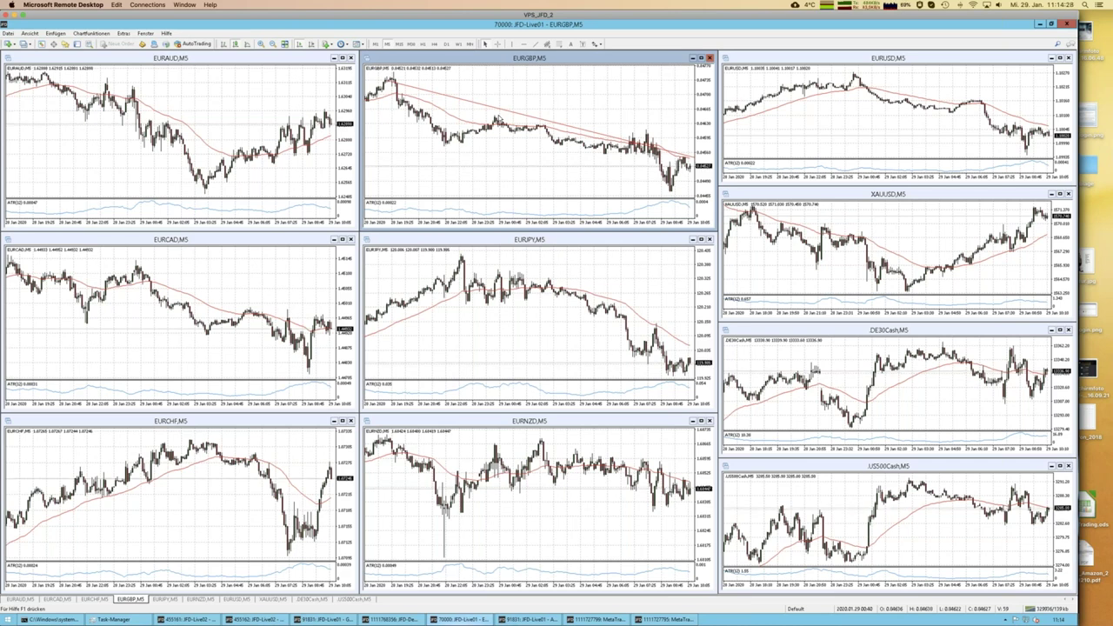
# - Examine the EUR range percent 6240 and regression coefficient 1560 plots in Firefox, and the EURCHF M5 chart in the remote desktop
pyautogui.hotkey('ctrl', 'Left')
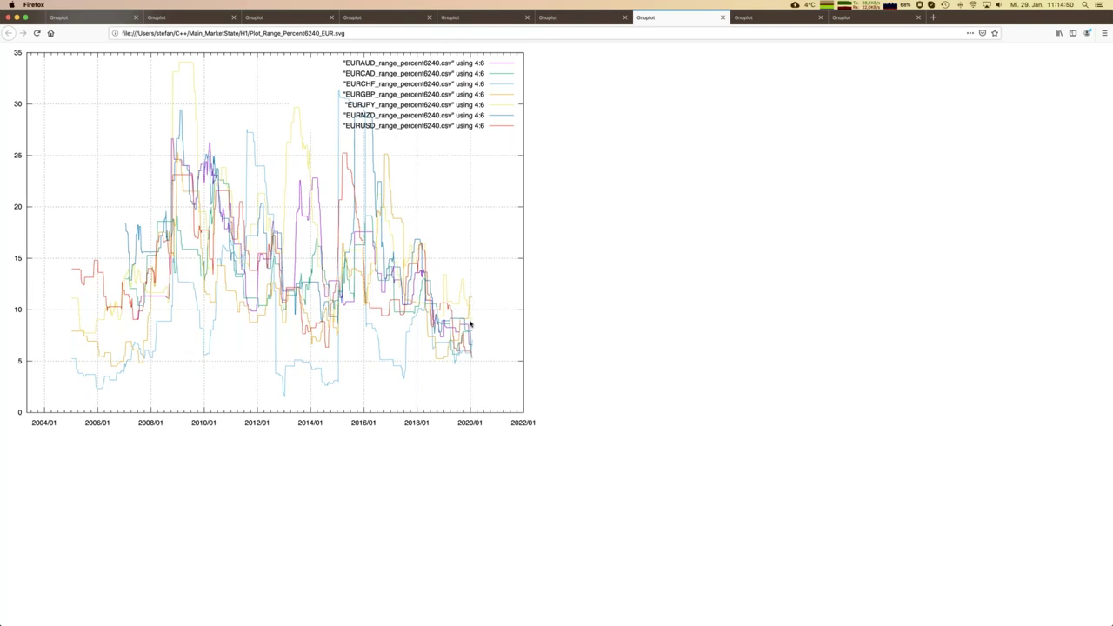
pyautogui.click(765, 18)
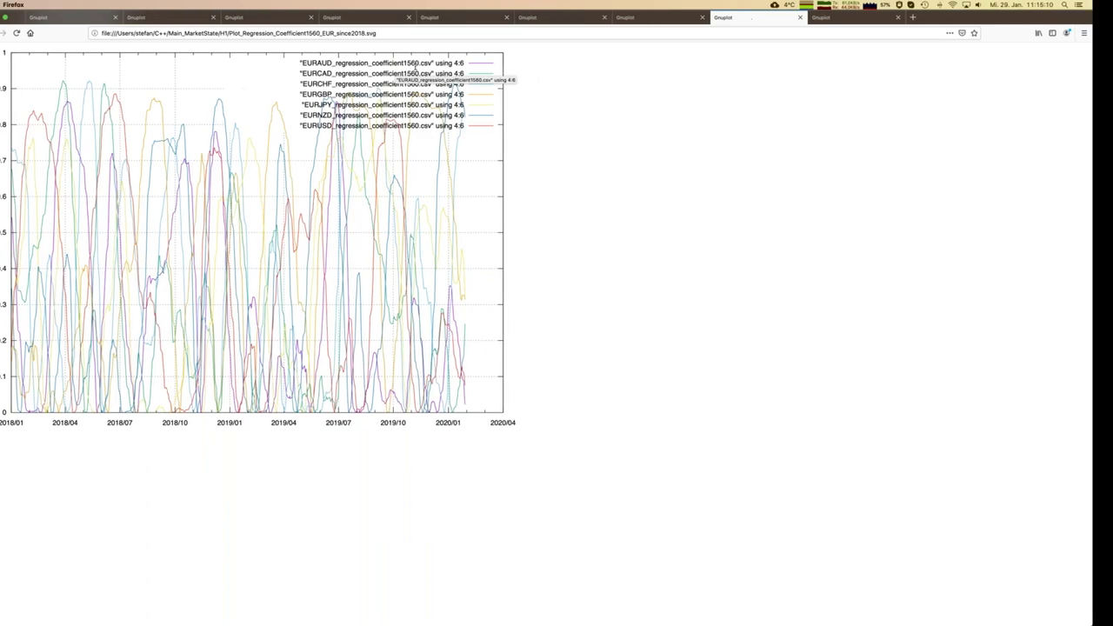
pyautogui.press('super+Tab')
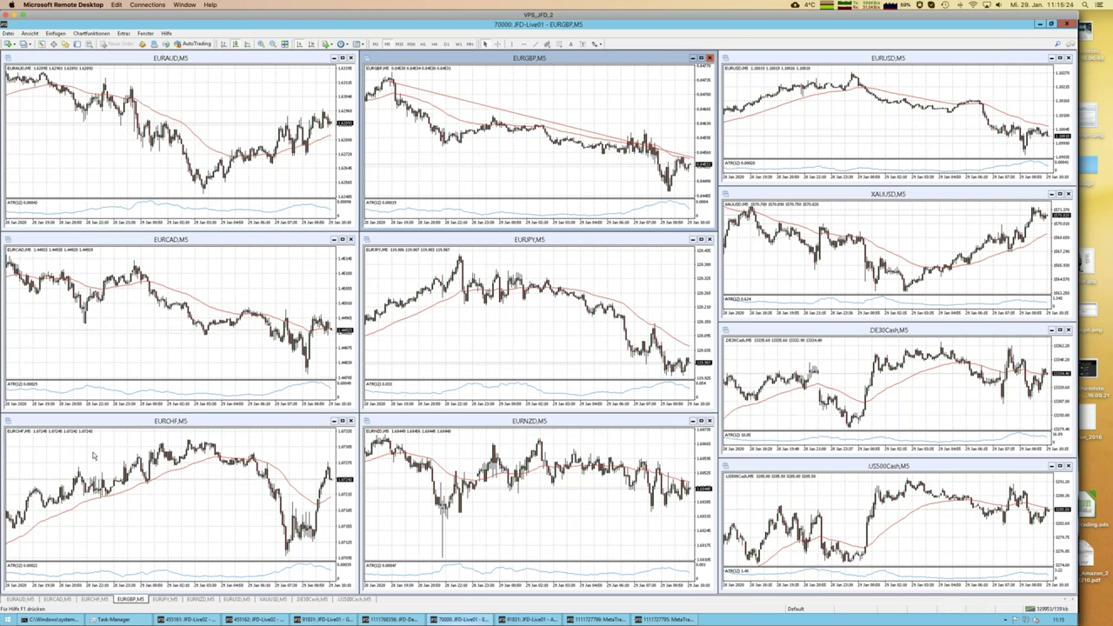
pyautogui.click(146, 440)
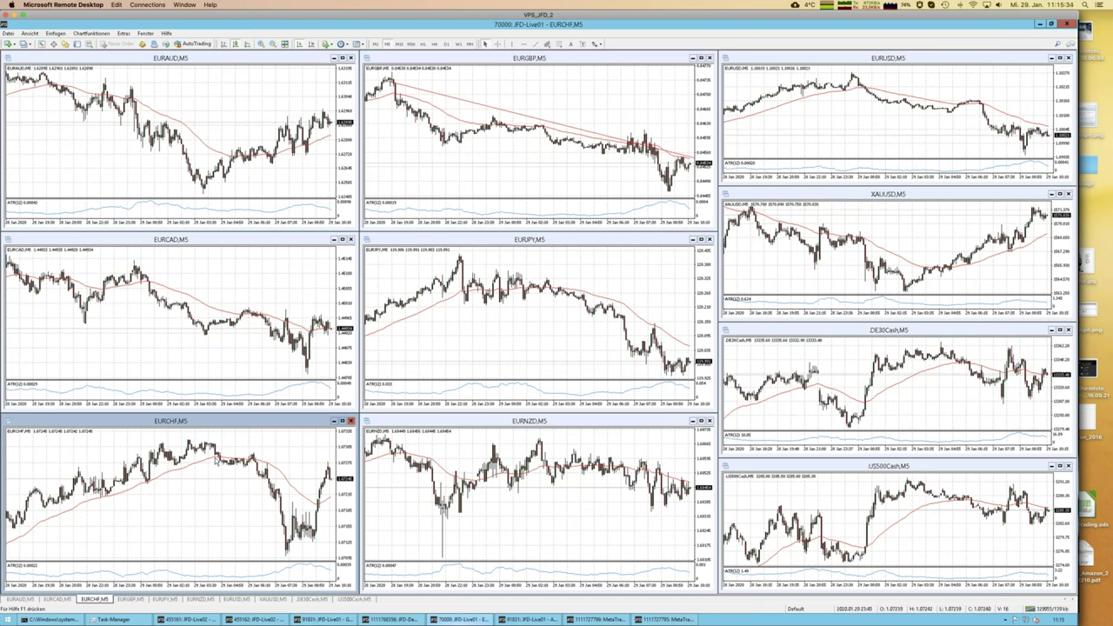
pyautogui.moveTo(215, 463)
# - Switch to LibreOffice and bring up Summary_all_Findings.ods and Summary_all_6240.ods side by side
pyautogui.press('super+Tab')
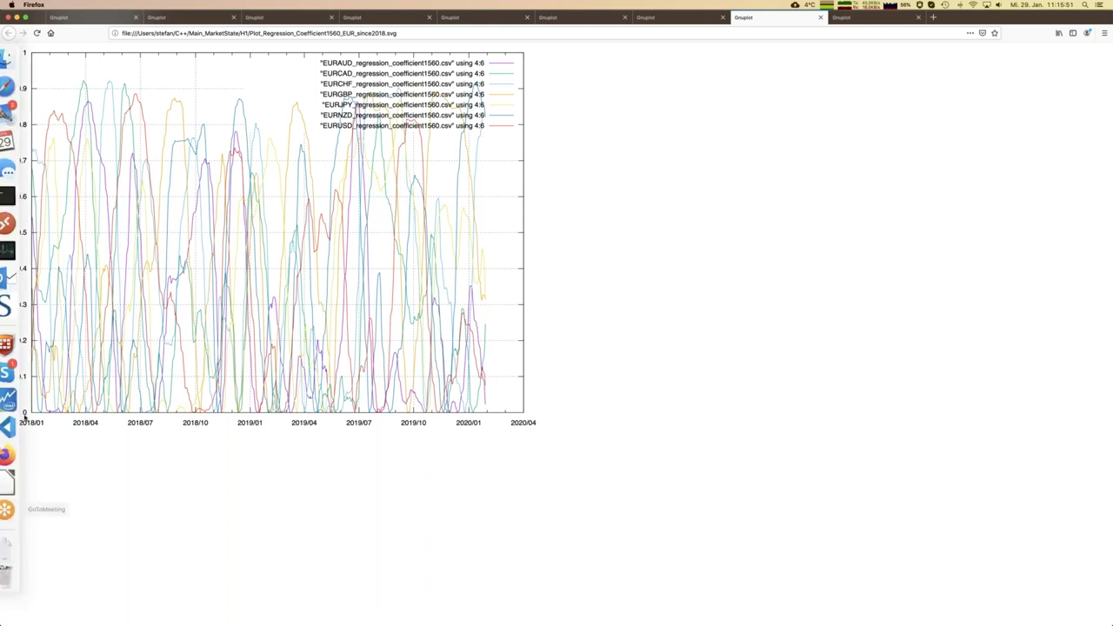
pyautogui.moveTo(17, 344)
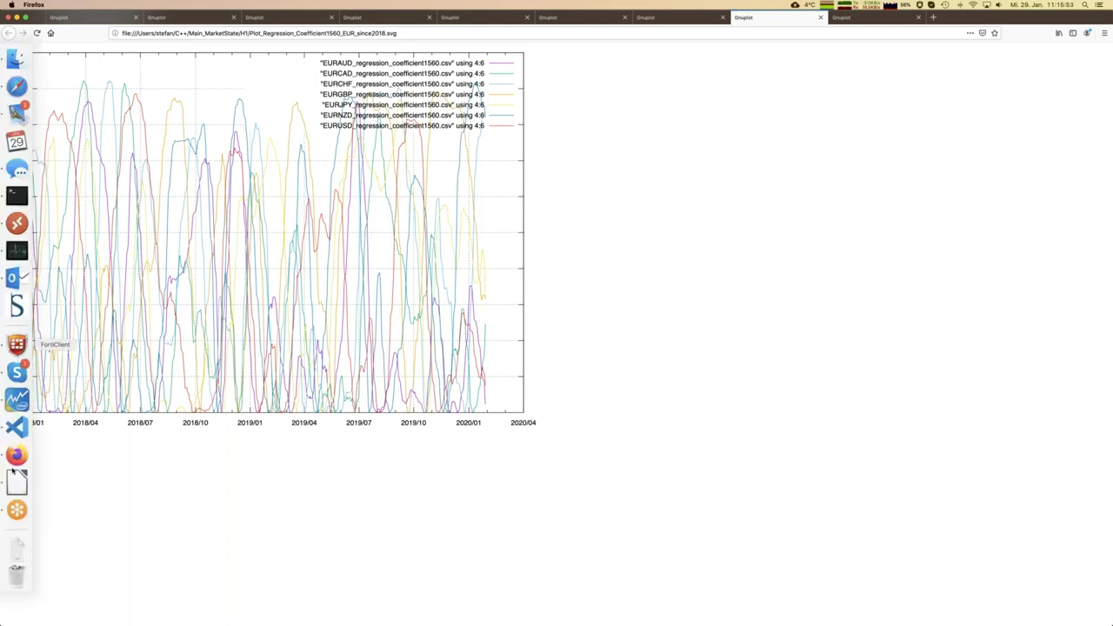
pyautogui.click(18, 483)
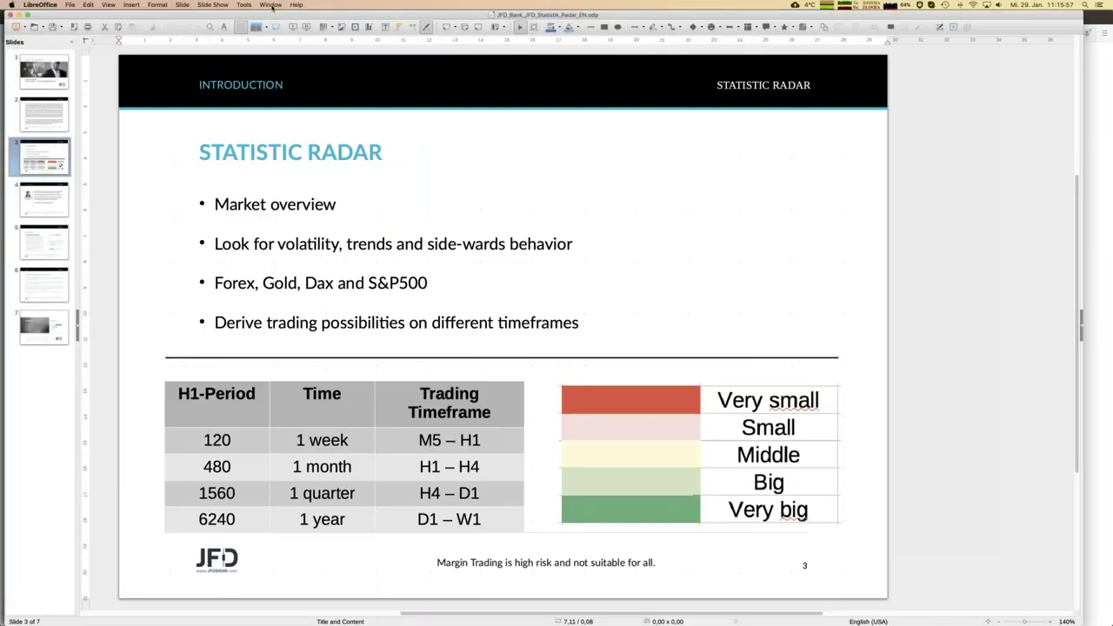
pyautogui.click(271, 4)
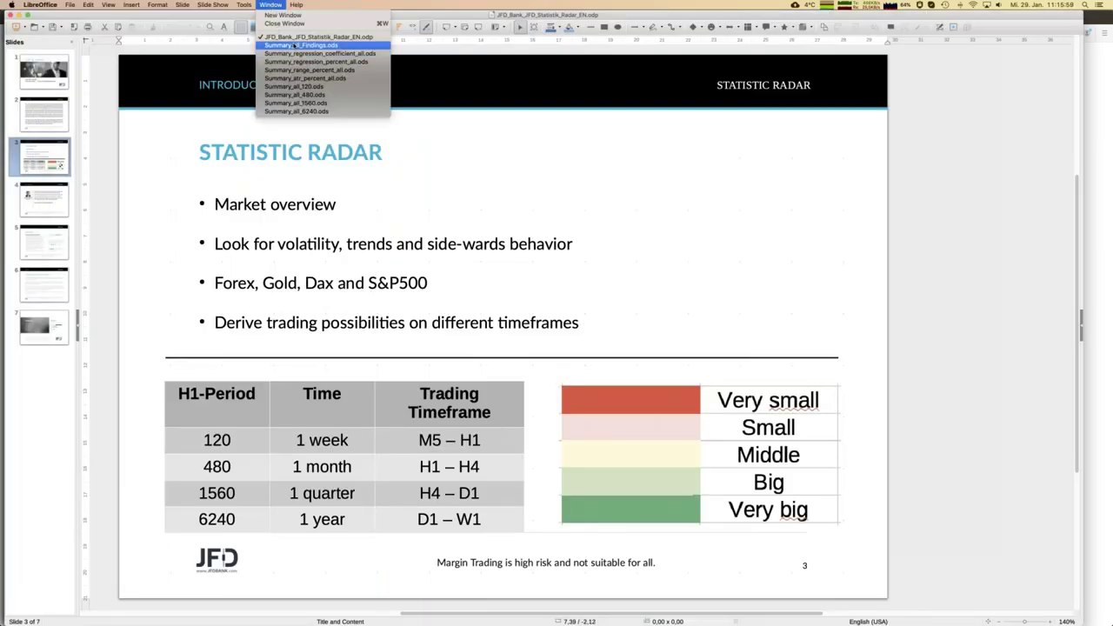
pyautogui.click(294, 44)
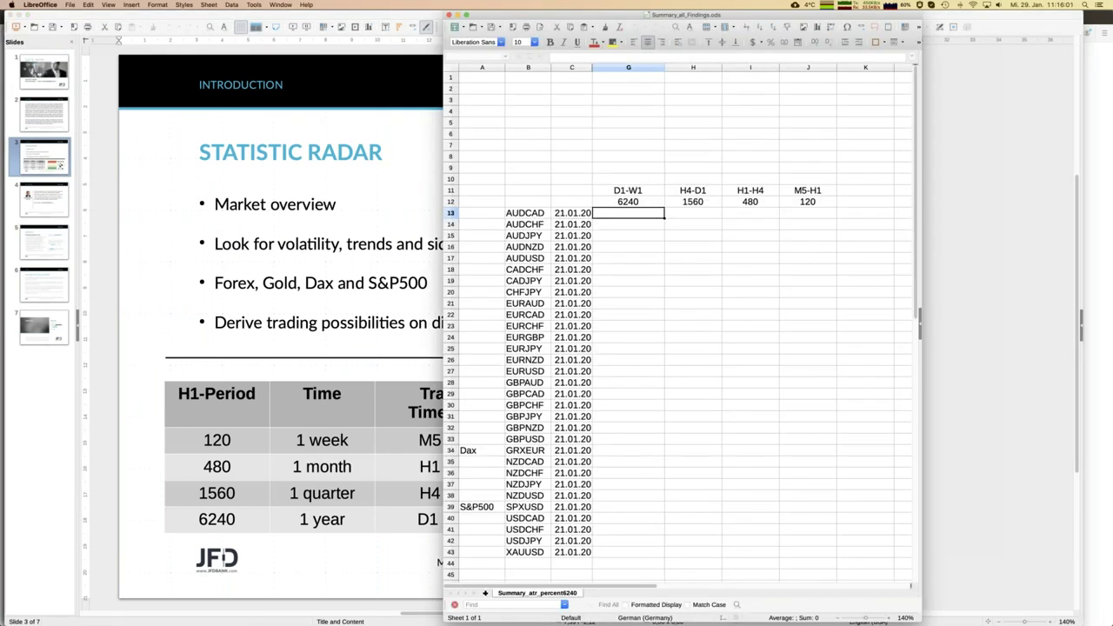
pyautogui.click(280, 5)
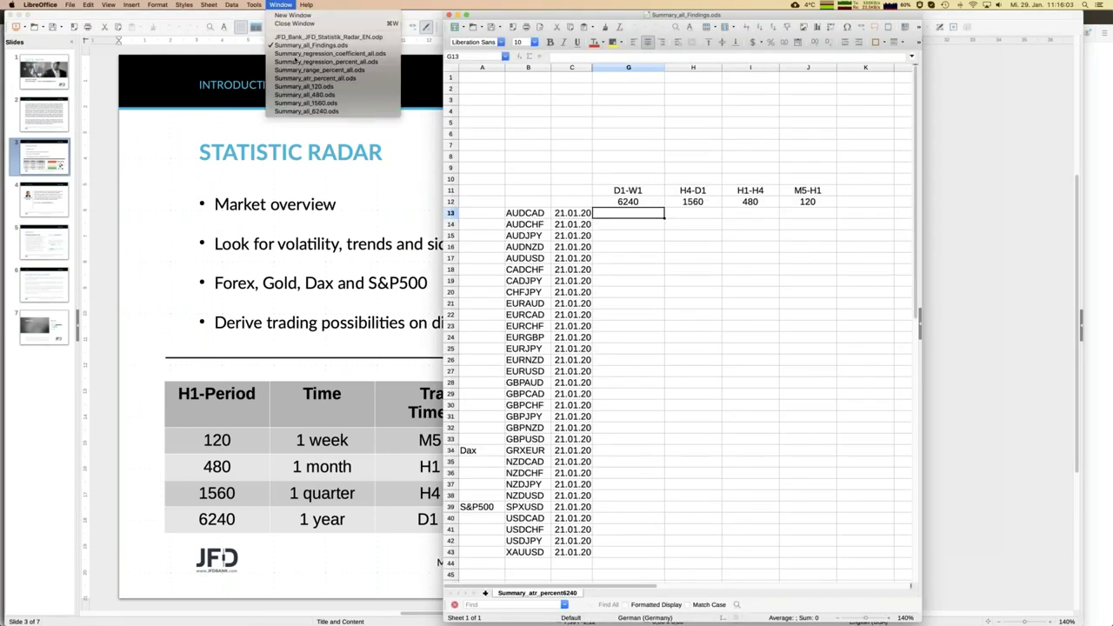
pyautogui.click(300, 112)
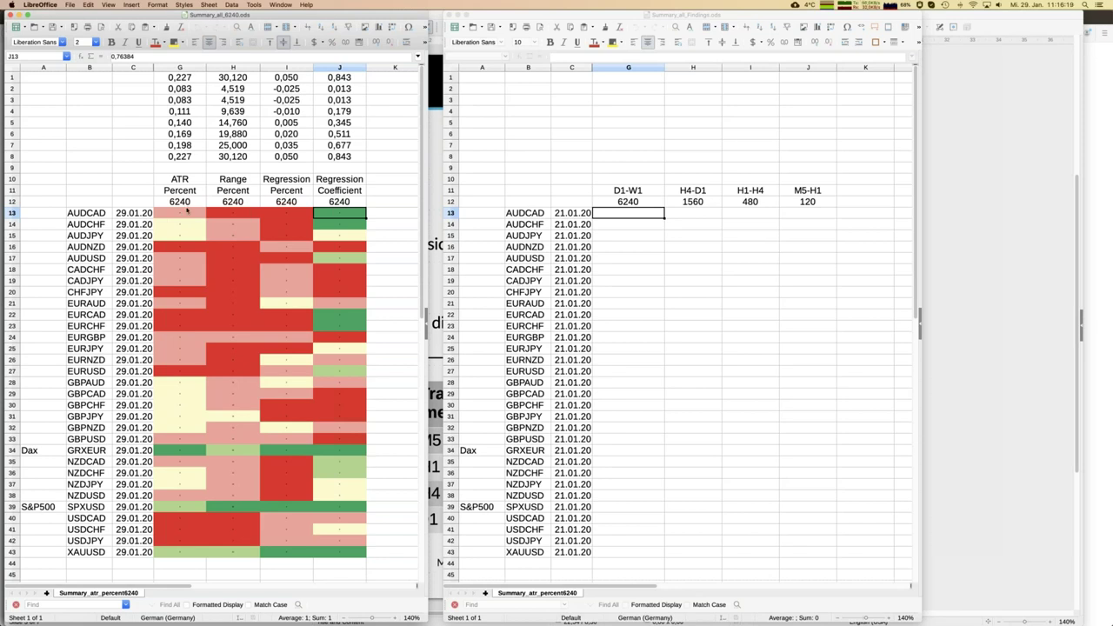
# - Review the ATR and regression percent columns of the 6240 summary and enter Long for GRXEUR and SPXUSD under D1-W1 in the findings sheet
pyautogui.click(186, 212)
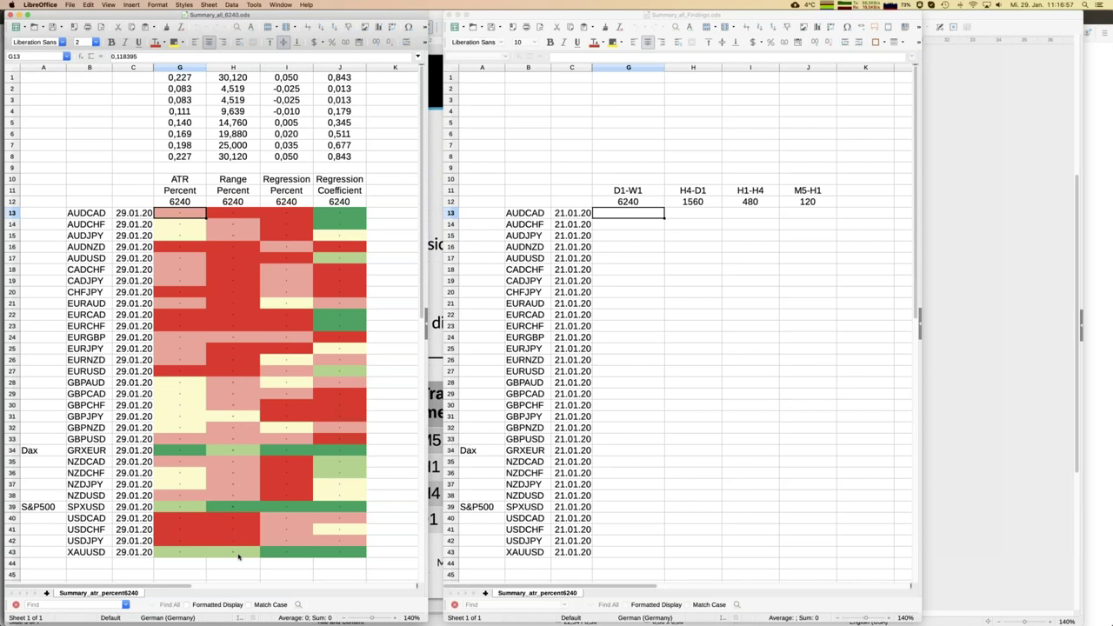
pyautogui.click(295, 216)
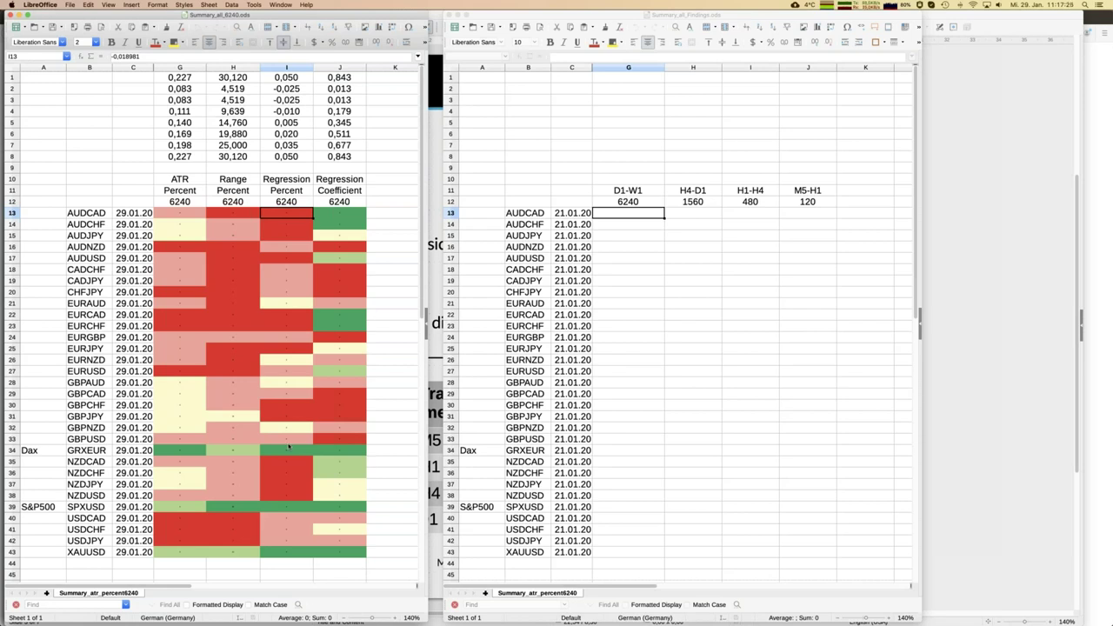
pyautogui.click(631, 455)
pyautogui.write('L')
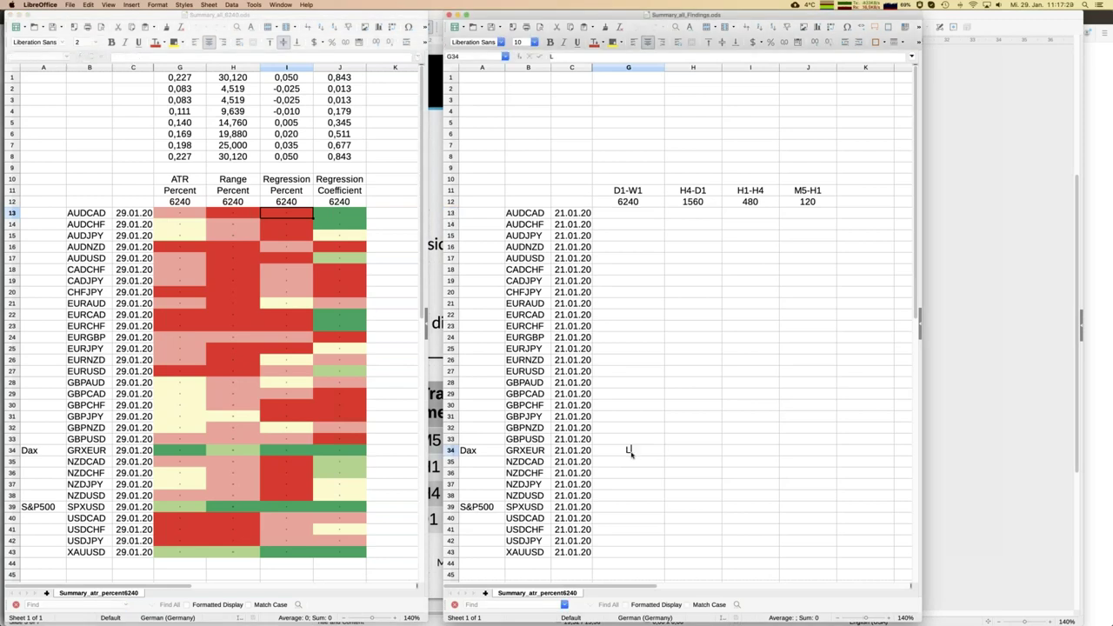
pyautogui.write('ong')
pyautogui.press('Return')
pyautogui.press('Down')
pyautogui.press('Down')
pyautogui.press('Down')
pyautogui.press('Down')
pyautogui.write('Long')
pyautogui.press('Return')
# - Enter Long for XAUUSD under D1-W1 in the findings sheet and check the GRXEUR regression coefficient in the 6240 summary
pyautogui.press('Down')
pyautogui.press('Down')
pyautogui.press('Down')
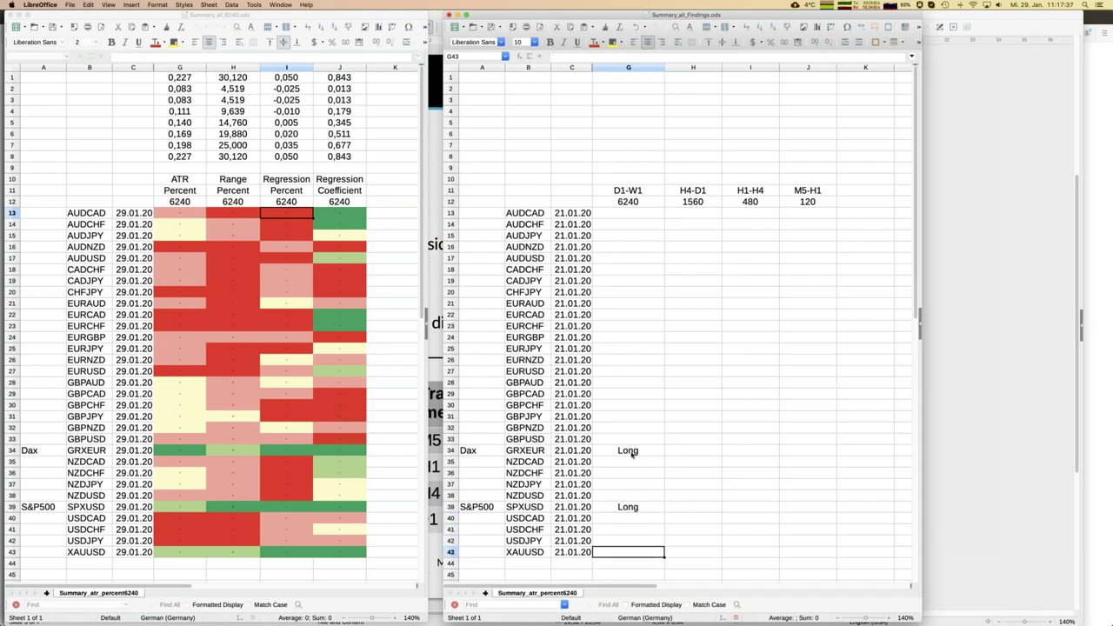
pyautogui.write('Long')
pyautogui.press('Return')
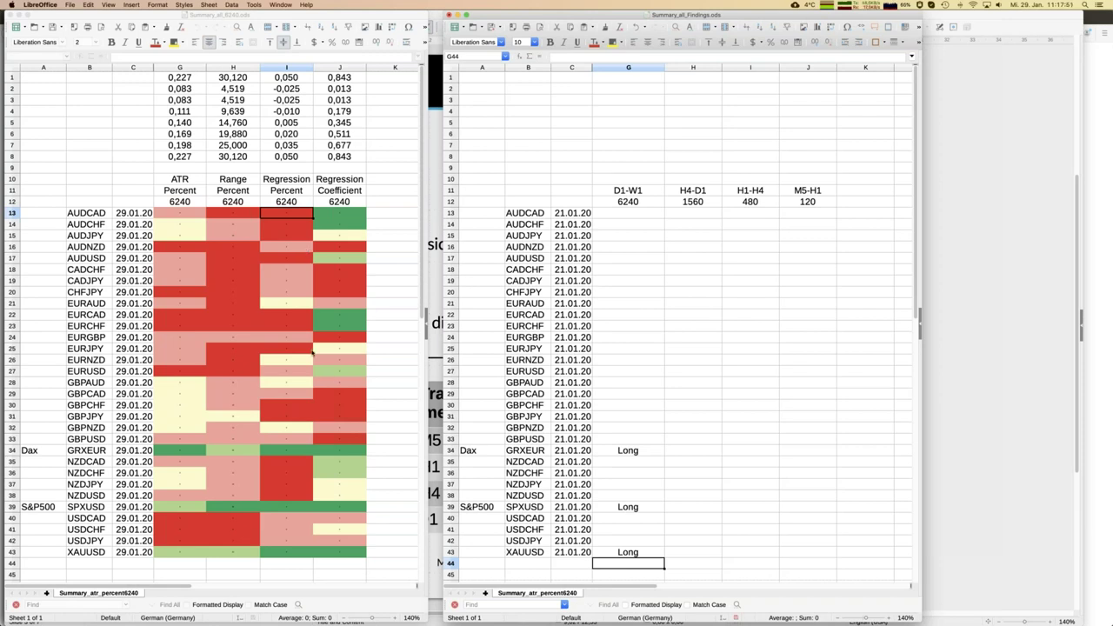
pyautogui.click(340, 450)
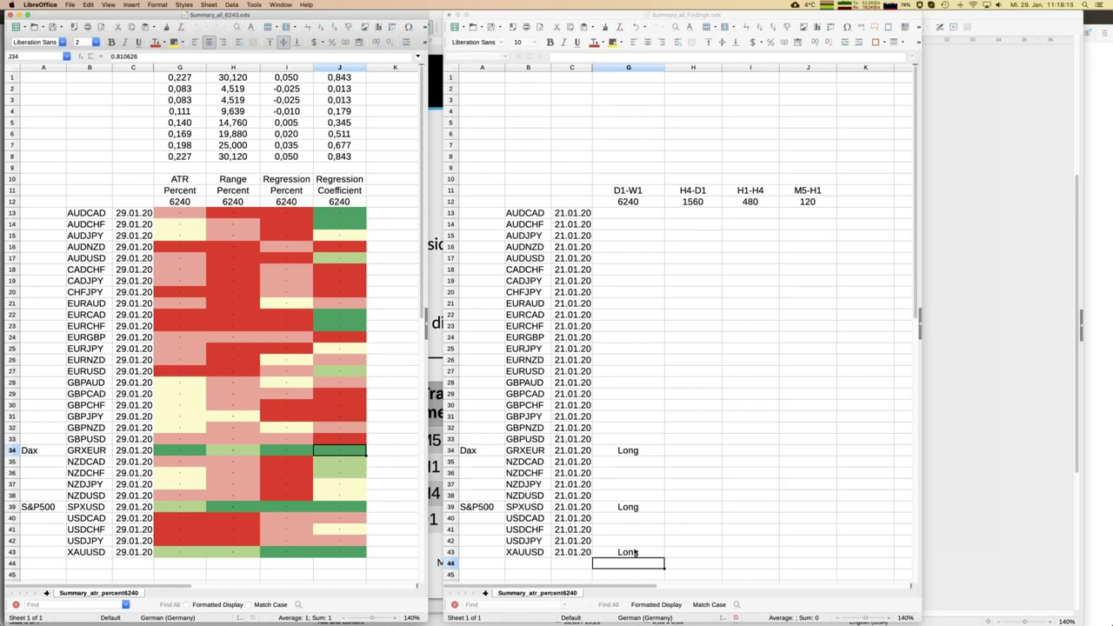
# - Check the AUDCAD regression percent in the 6240 summary and enter Short for AUDCAD and AUDCHF under D1-W1 in the findings sheet
pyautogui.click(294, 211)
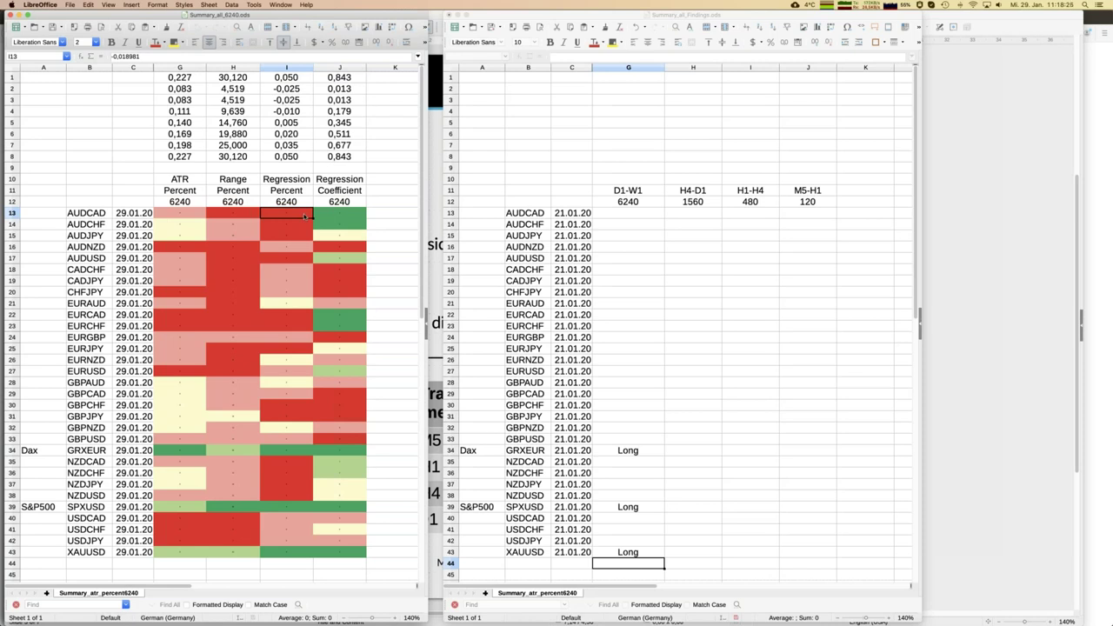
pyautogui.click(632, 213)
pyautogui.write('Short')
pyautogui.press('Return')
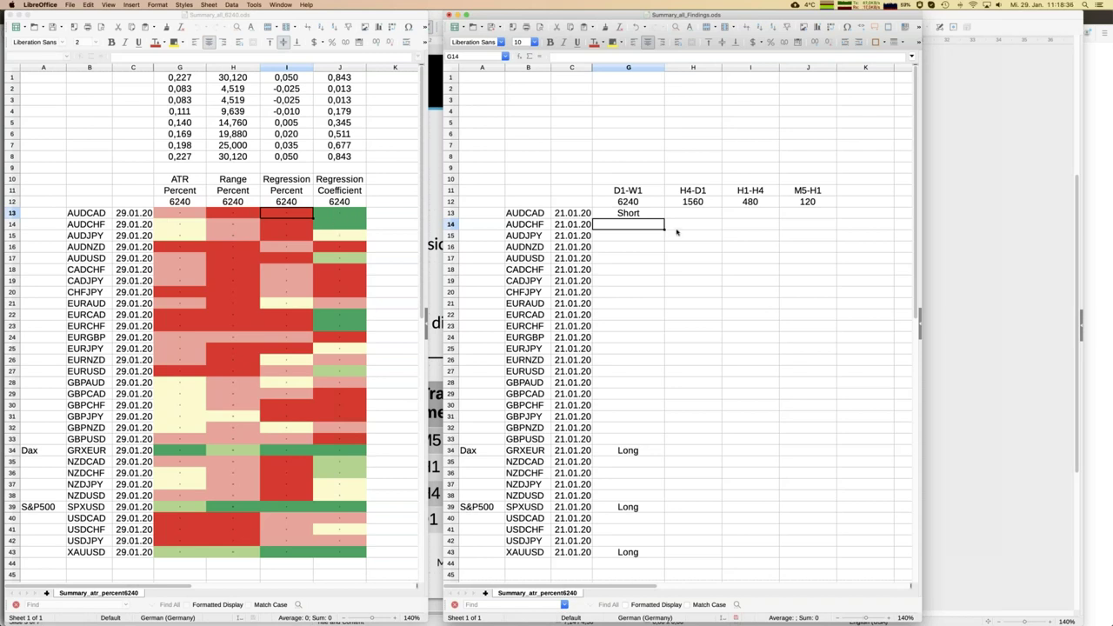
pyautogui.press('Up')
pyautogui.press('super+c')
pyautogui.press('Down')
pyautogui.press('super+v')
# - Copy the Short entry to EURCAD and EURCHF under D1-W1 in the findings sheet
pyautogui.press('Down')
pyautogui.press('Down')
pyautogui.press('Down')
pyautogui.press('Down')
pyautogui.press('Down')
pyautogui.press('Down')
pyautogui.press('Down')
pyautogui.press('Down')
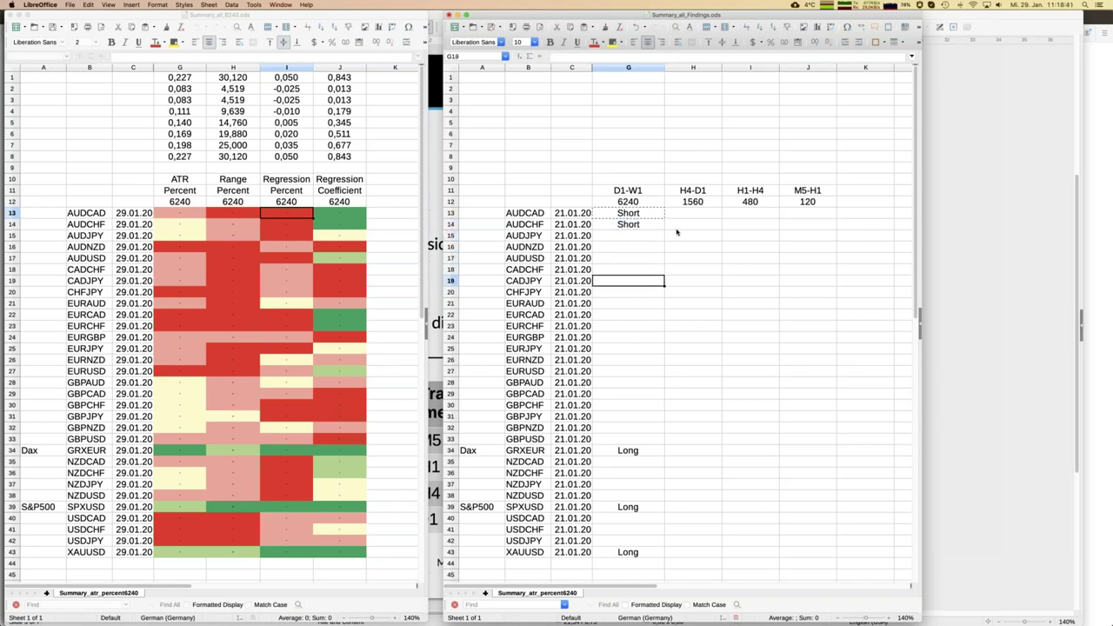
pyautogui.press('super+v')
pyautogui.press('Down')
pyautogui.press('super+v')
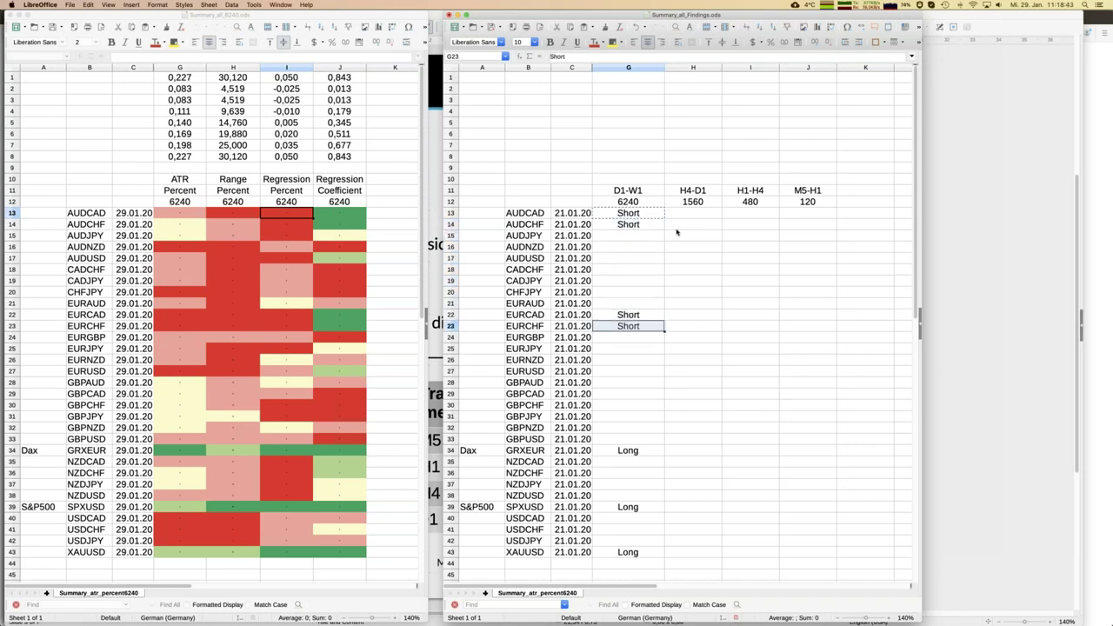
pyautogui.press('Down')
pyautogui.press('Down')
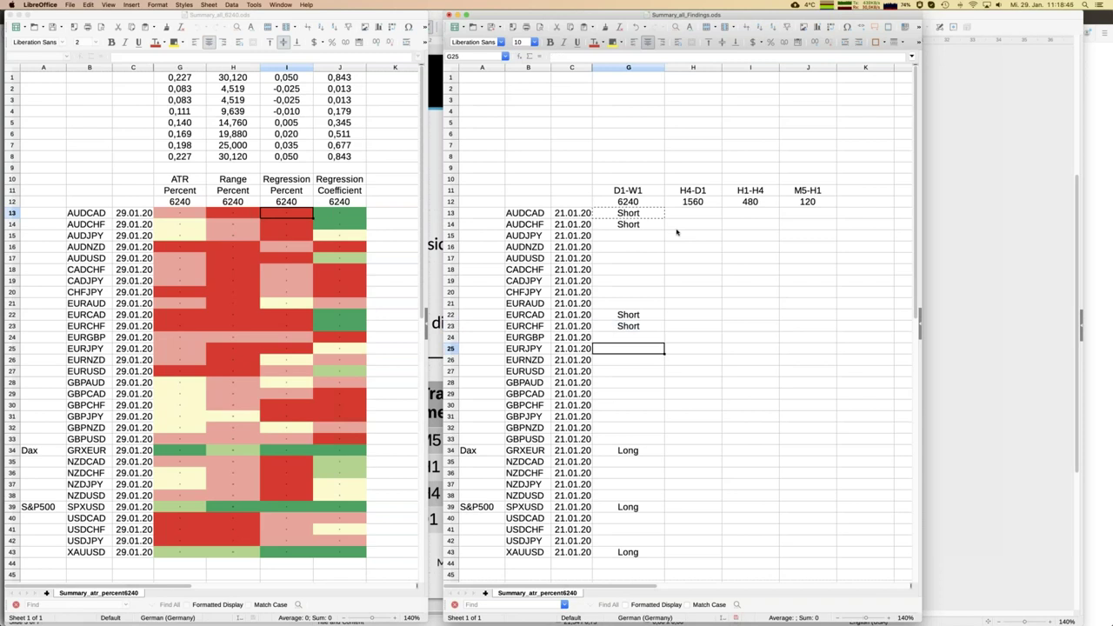
pyautogui.press('Down')
pyautogui.press('Down')
pyautogui.press('Down')
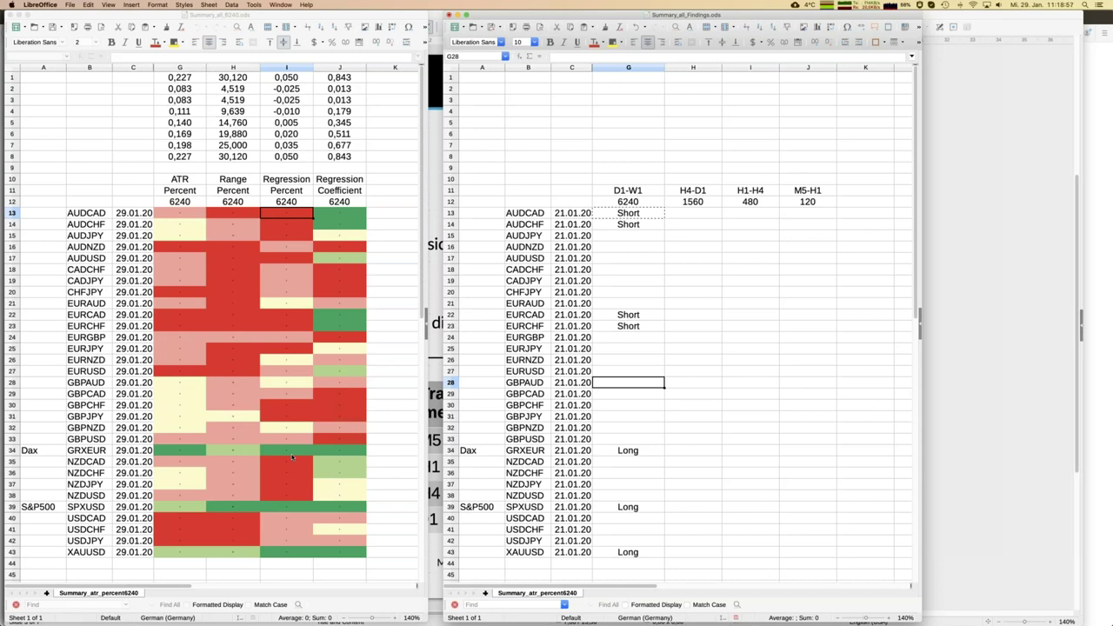
# - Bring up Summary_all_1560.ods beside the findings sheet and check the ATR percent of GRXEUR, SPXUSD and XAUUSD
pyautogui.click(279, 5)
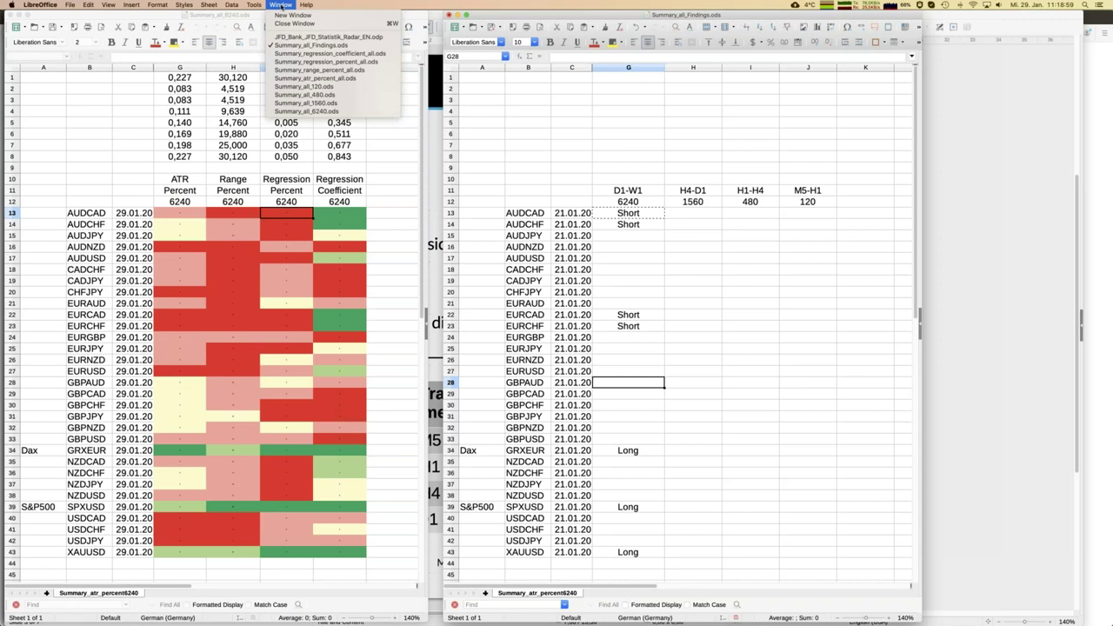
pyautogui.click(302, 103)
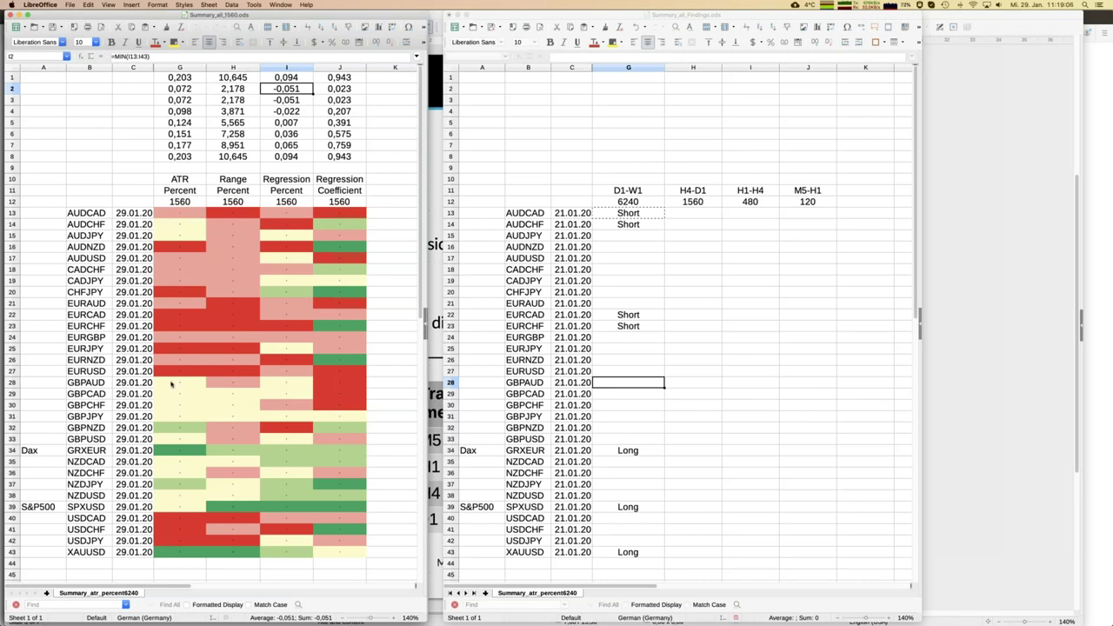
pyautogui.click(185, 450)
pyautogui.click(177, 504)
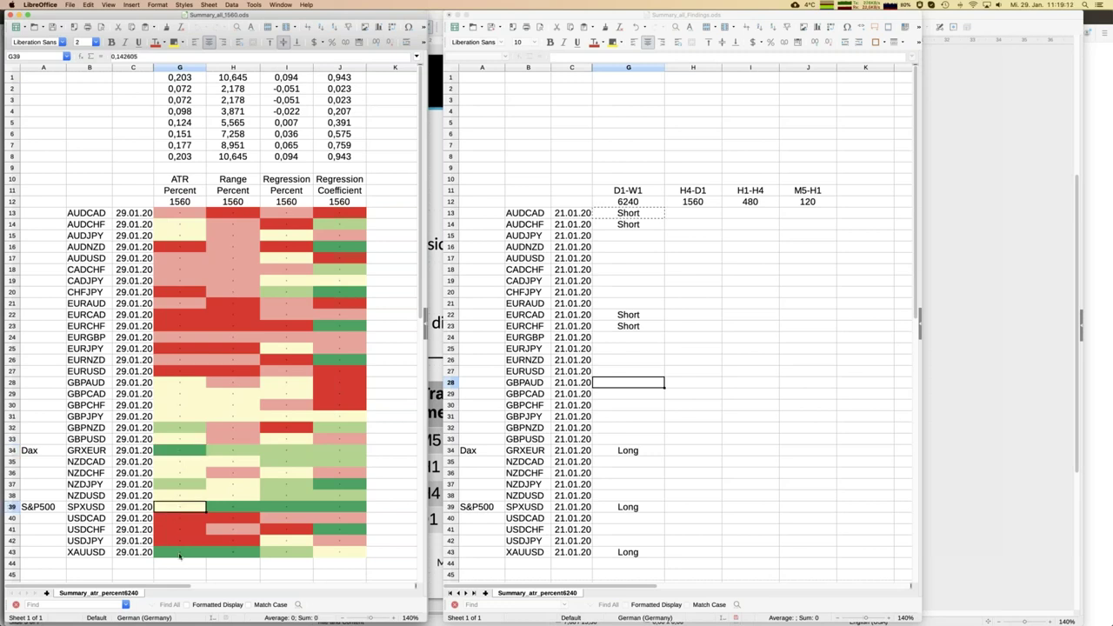
pyautogui.click(180, 555)
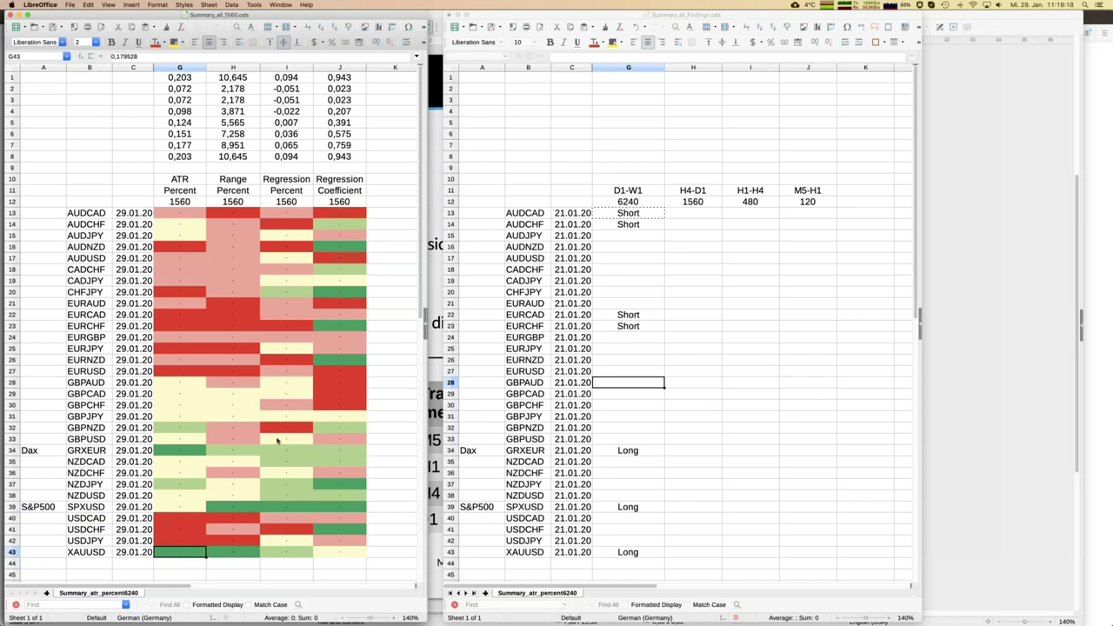
# - Check the AUDCAD and SPXUSD regression percent in the 1560 summary and enter Long for SPXUSD under H4-D1 in the findings sheet
pyautogui.click(293, 219)
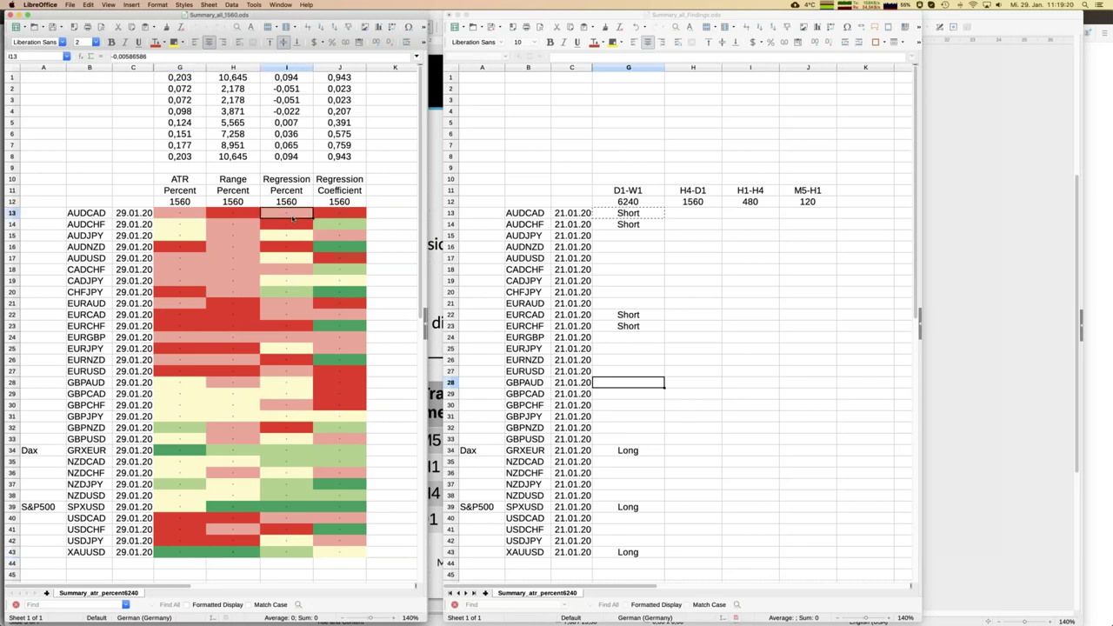
pyautogui.click(285, 508)
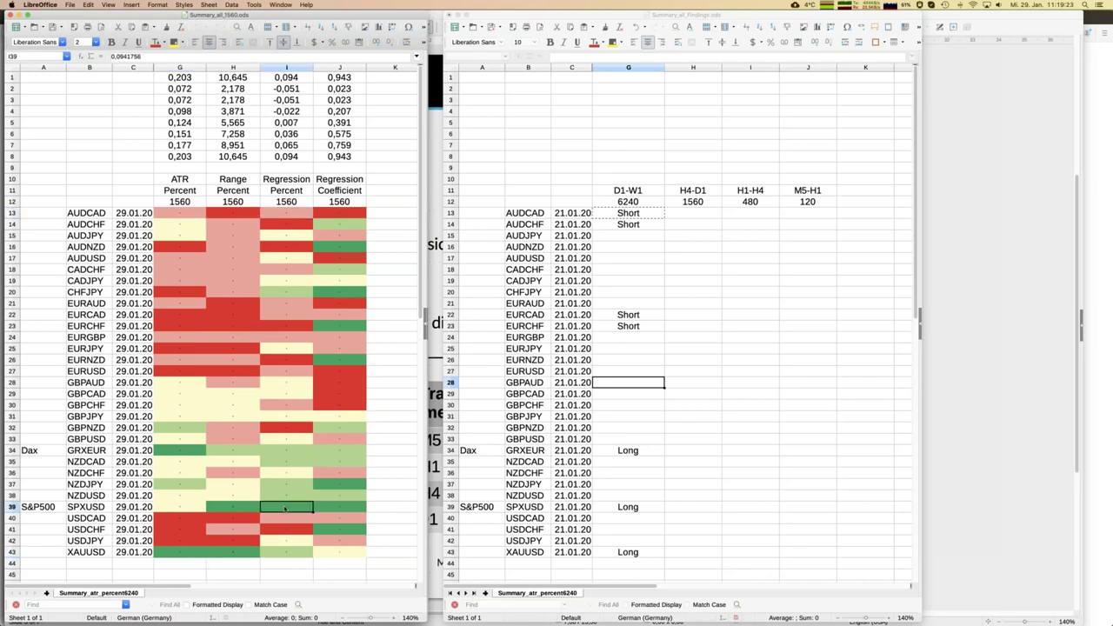
pyautogui.click(691, 507)
pyautogui.write('Long')
pyautogui.press('Return')
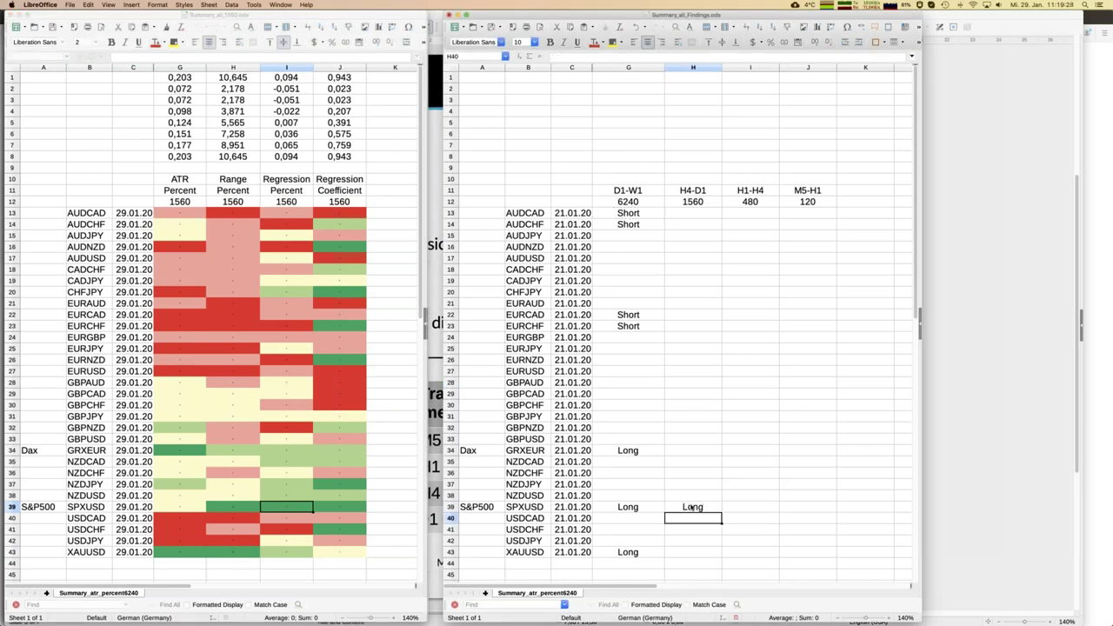
pyautogui.click(692, 507)
pyautogui.press('Up')
pyautogui.press('Up')
pyautogui.press('Up')
pyautogui.press('Up')
pyautogui.press('Up')
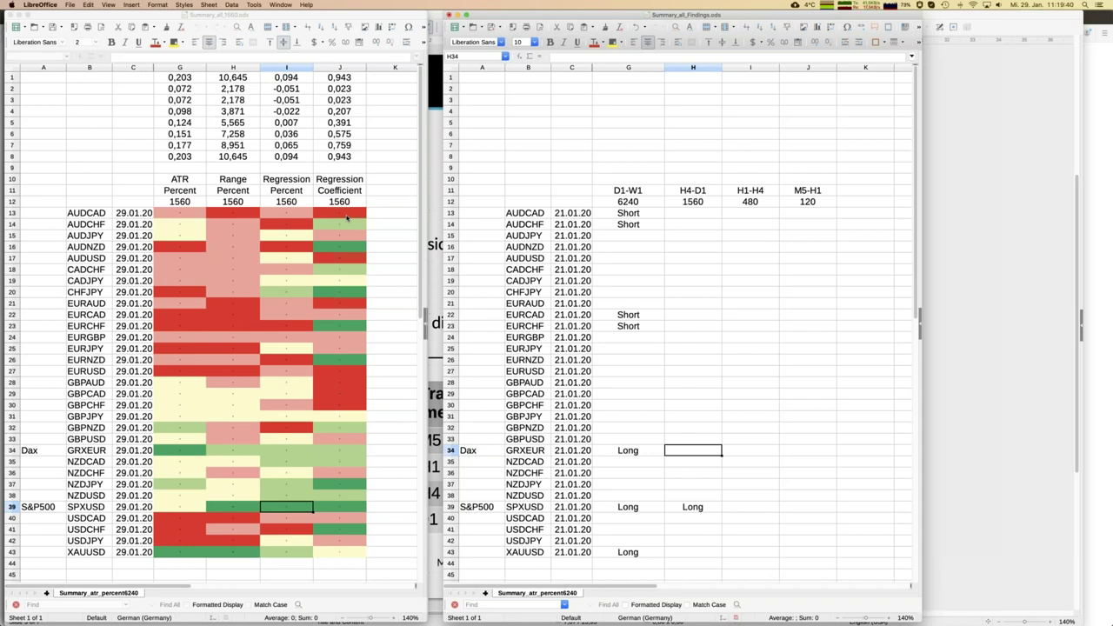
# - Compare the SPXUSD and AUDNZD regression coefficients in the 1560 summary and enter Short for AUDNZD under H4-D1 in the findings sheet
pyautogui.click(336, 509)
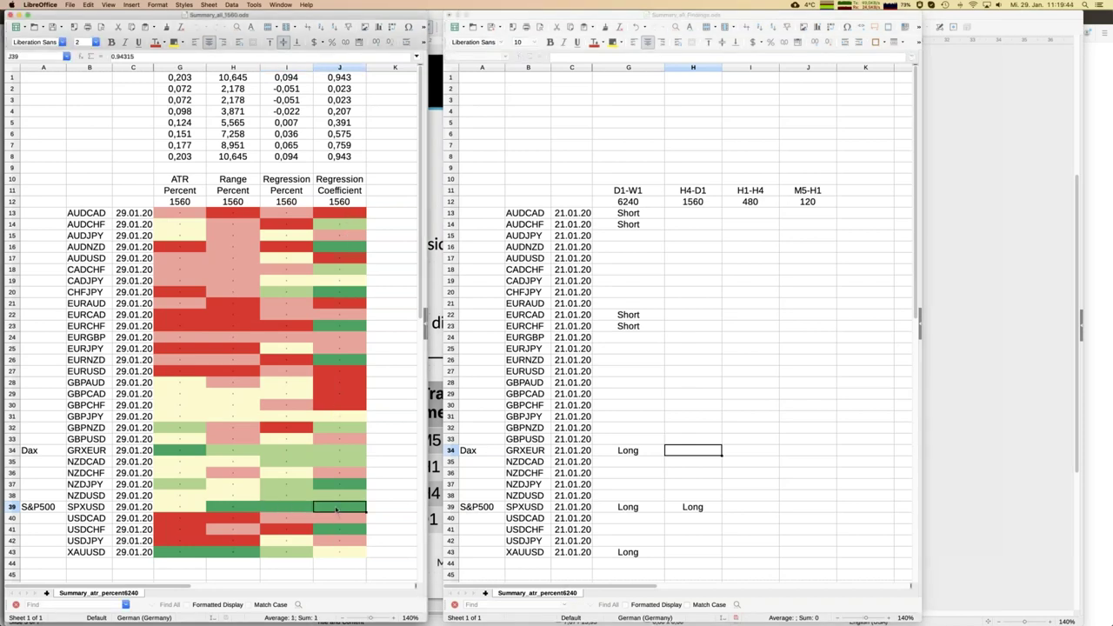
pyautogui.click(306, 511)
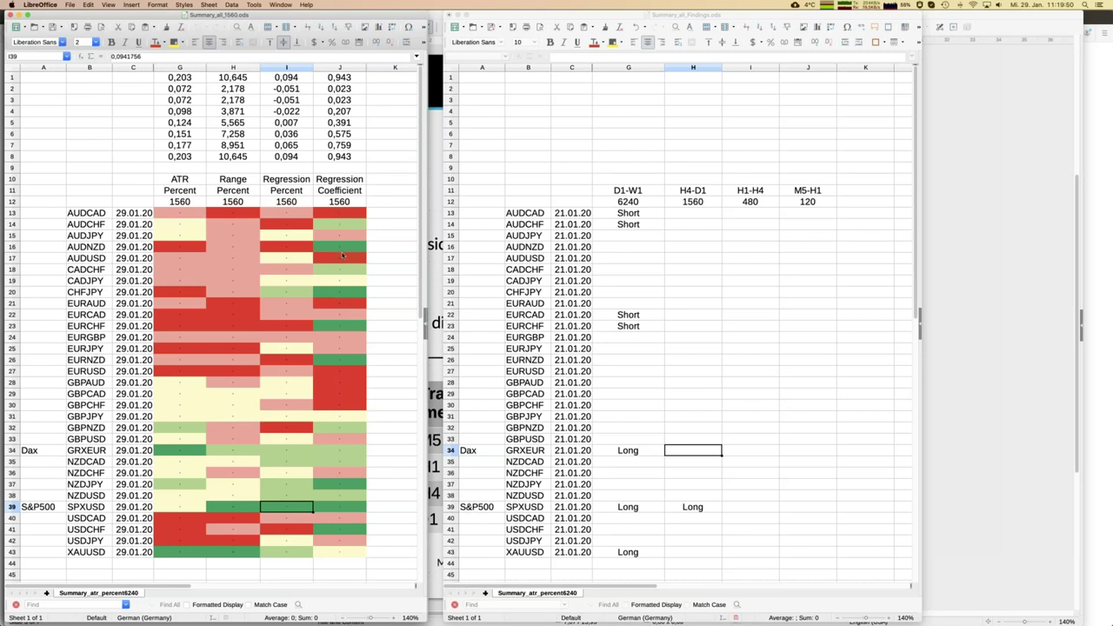
pyautogui.click(343, 250)
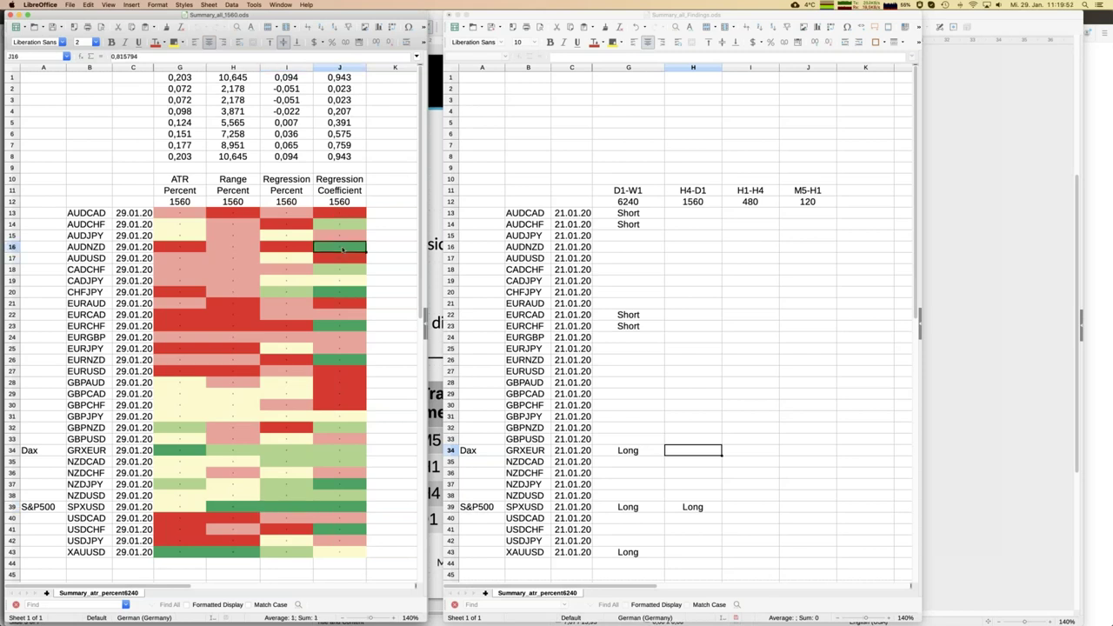
pyautogui.click(344, 508)
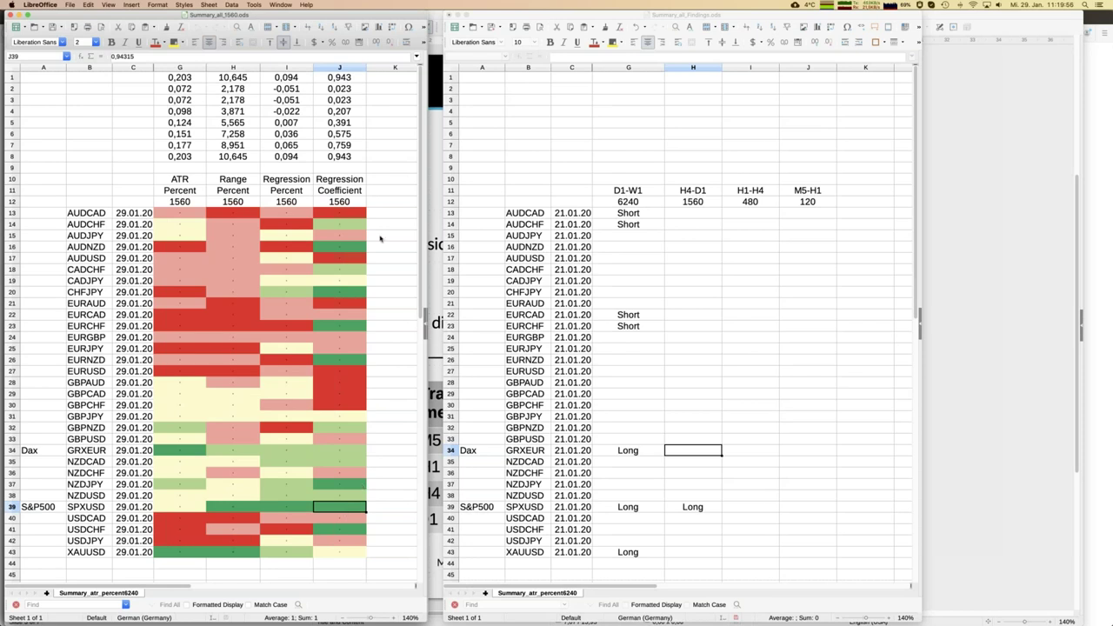
pyautogui.click(705, 251)
pyautogui.write('Short')
pyautogui.press('Return')
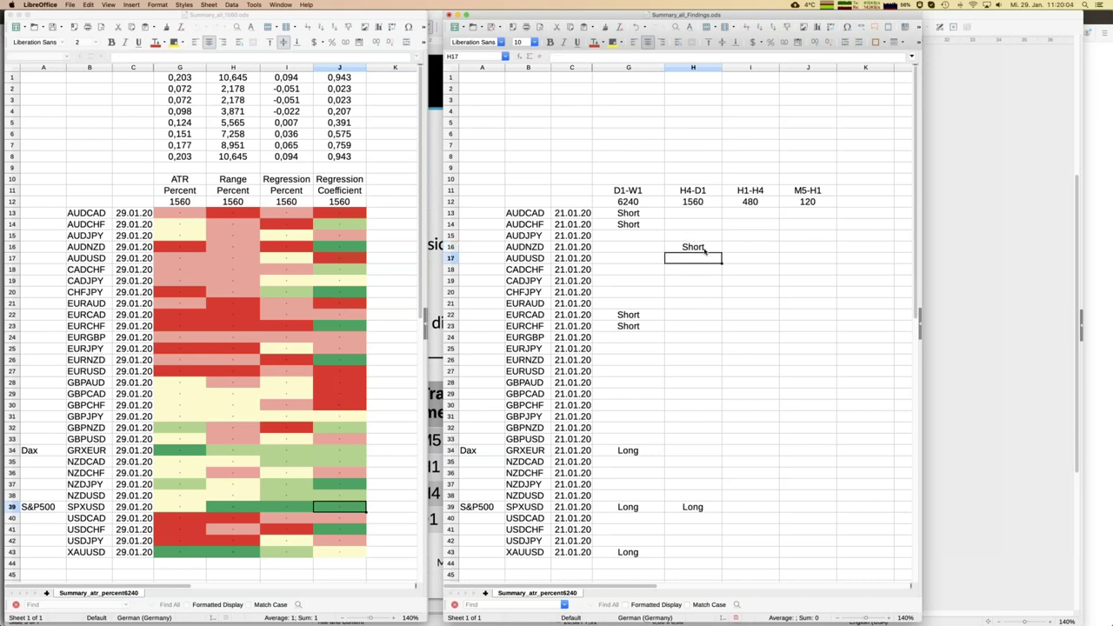
# - Enter Short for EURCHF and EURNZD under H4-D1 in the findings sheet
pyautogui.press('Down')
pyautogui.press('Down')
pyautogui.press('Down')
pyautogui.press('Down')
pyautogui.press('Down')
pyautogui.press('Down')
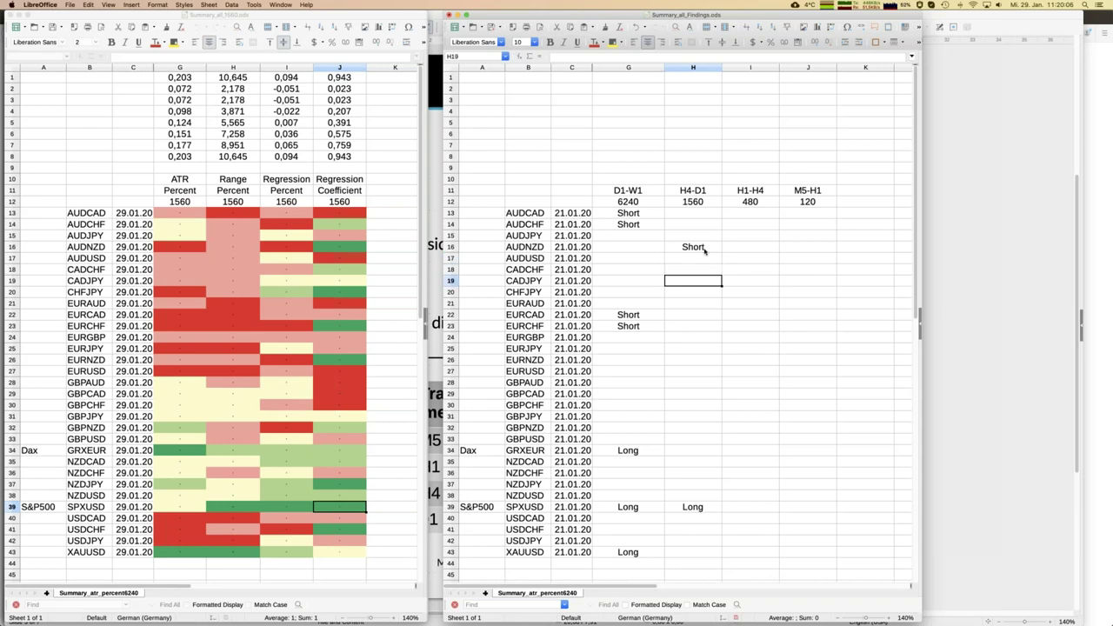
pyautogui.write('Short')
pyautogui.press('Return')
pyautogui.press('Down')
pyautogui.press('Down')
pyautogui.write('Short')
pyautogui.press('Return')
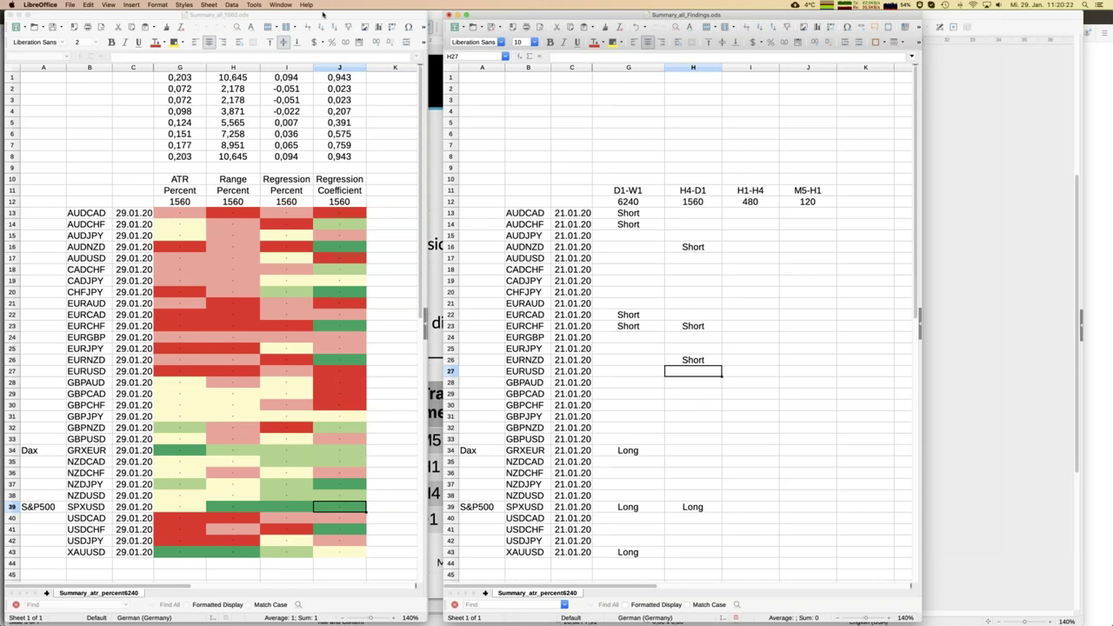
# - Bring up Summary_all_480.ods, check the XAUUSD regression percent and enter Long for XAUUSD under H1-H4 in the findings sheet
pyautogui.click(280, 4)
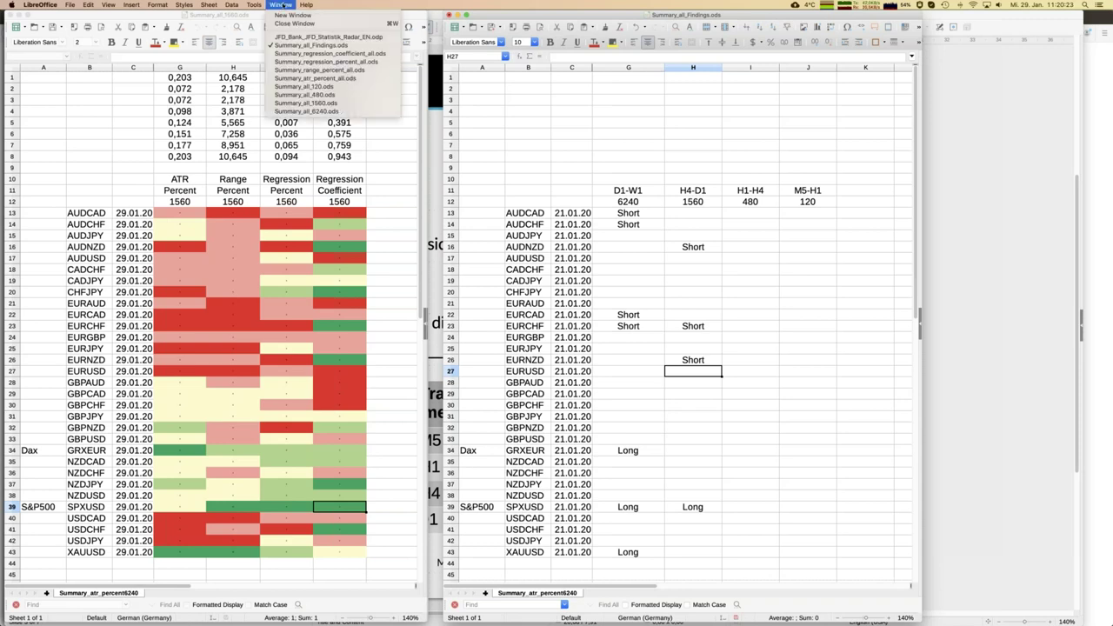
pyautogui.click(299, 102)
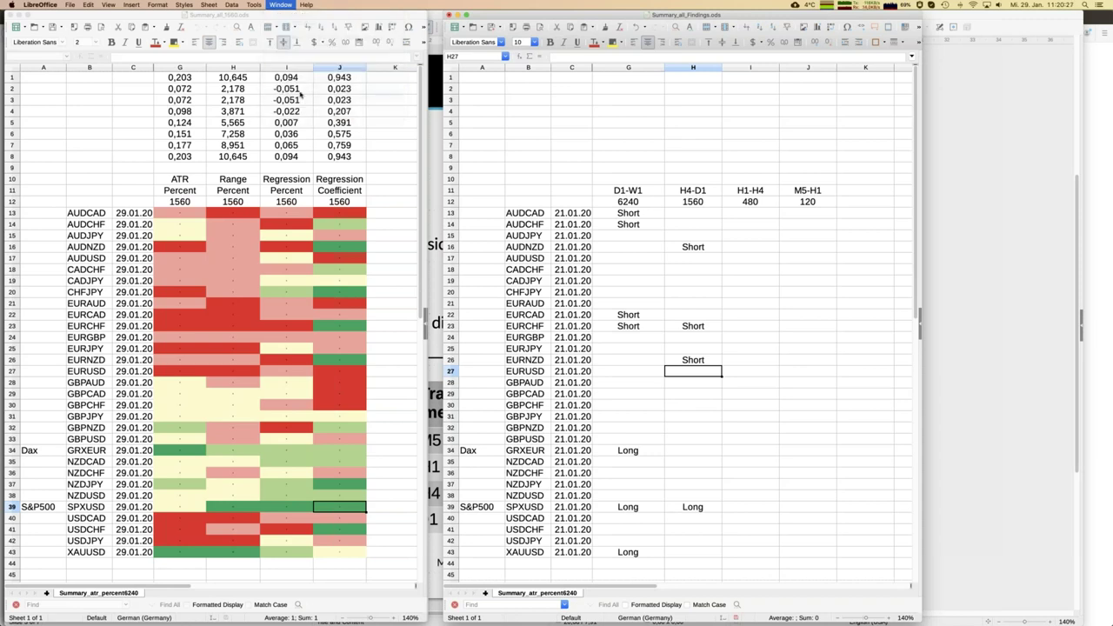
pyautogui.click(291, 552)
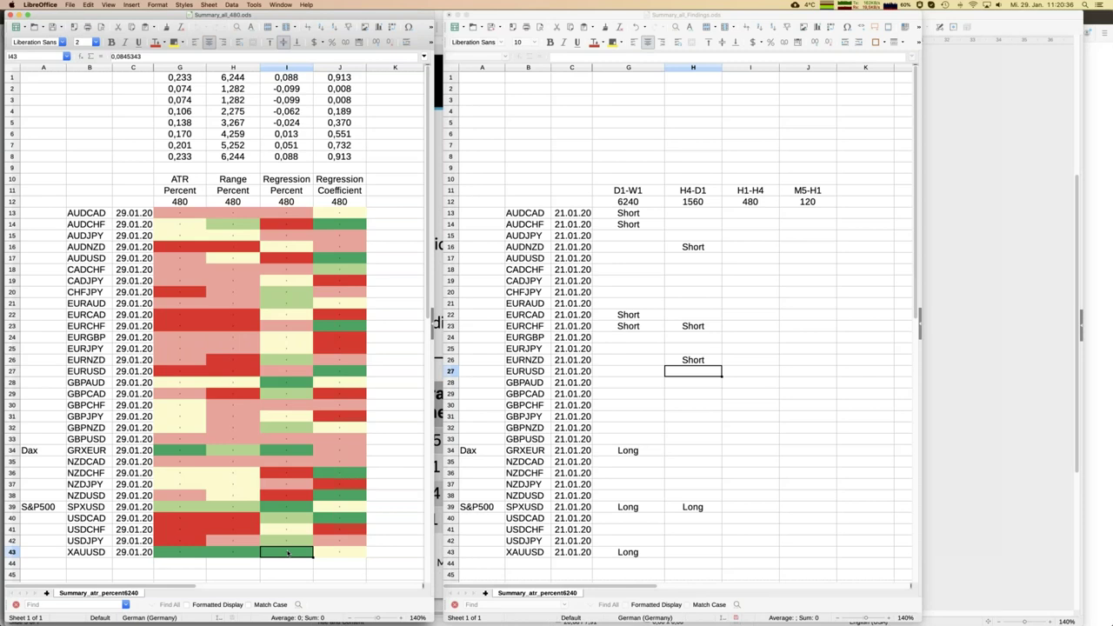
pyautogui.click(749, 553)
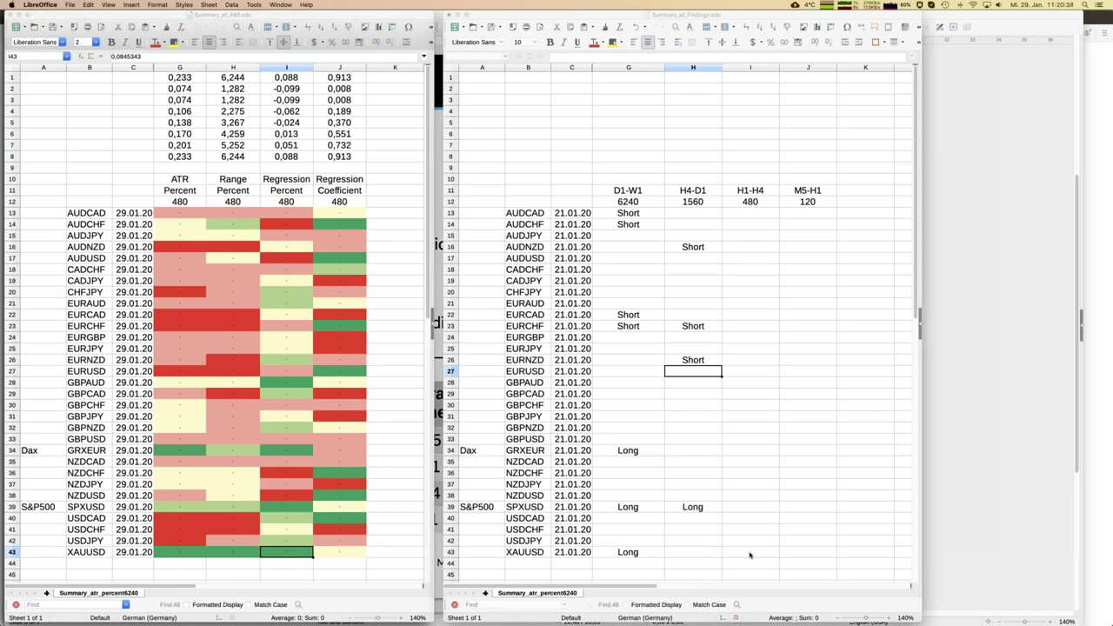
pyautogui.write('Long')
pyautogui.press('Return')
# - Enter Long for SPXUSD and GRXEUR under H1-H4 in the findings sheet
pyautogui.press('Up')
pyautogui.press('Up')
pyautogui.press('Up')
pyautogui.press('Up')
pyautogui.press('Up')
pyautogui.write('Long')
pyautogui.press('Return')
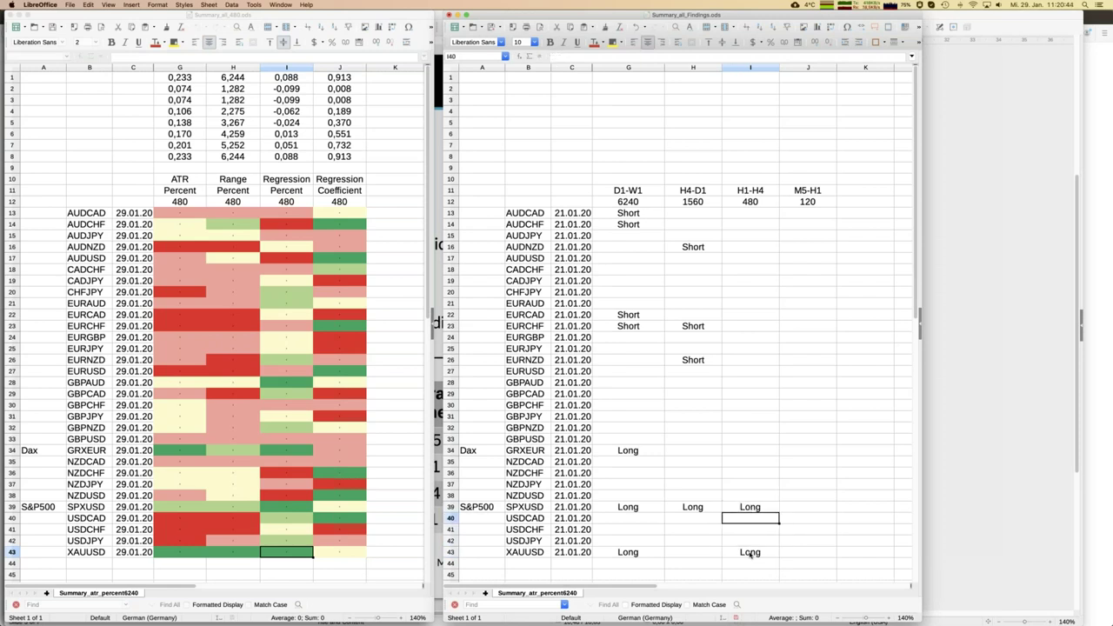
pyautogui.press('Up')
pyautogui.press('Up')
pyautogui.press('Up')
pyautogui.press('Up')
pyautogui.press('Up')
pyautogui.press('Up')
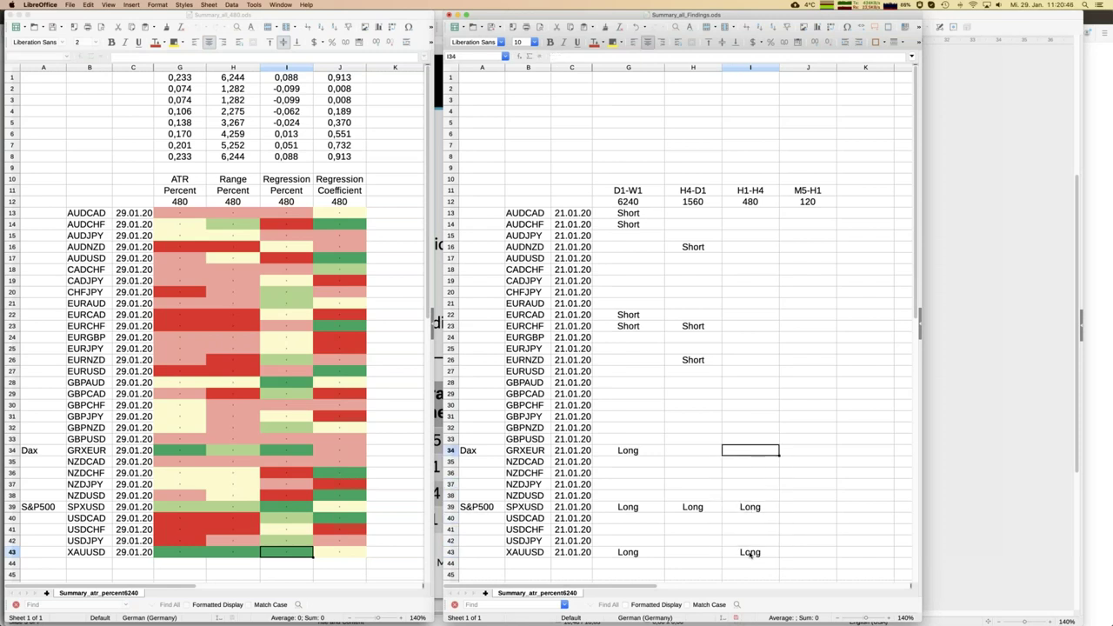
pyautogui.write('Long')
pyautogui.press('Return')
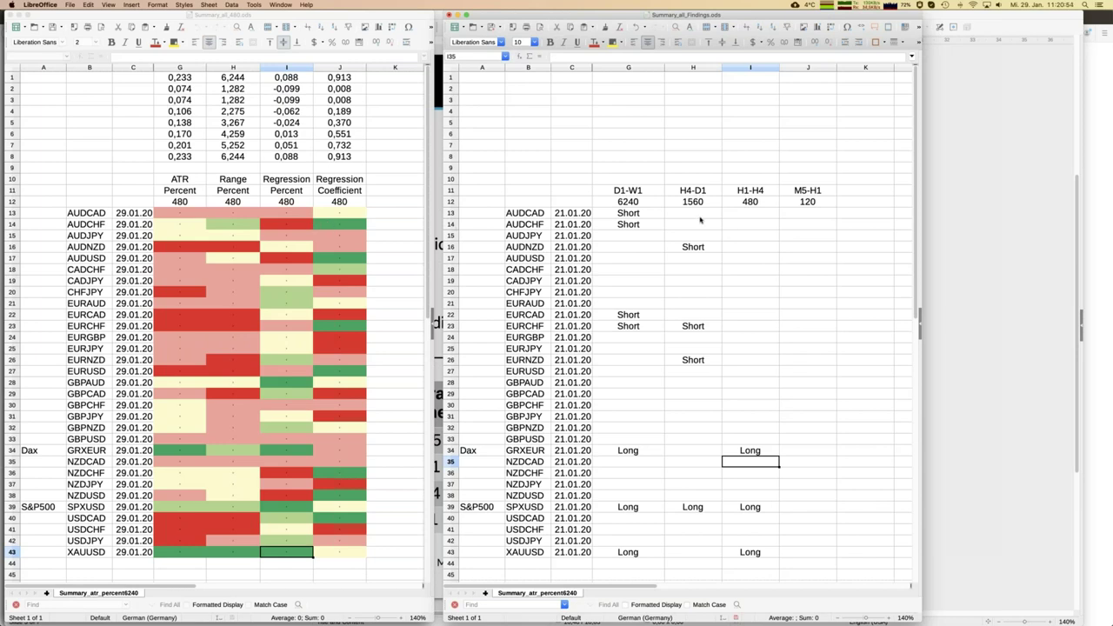
# - Enter Short for AUDCHF and AUDUSD under H1-H4 in the findings sheet
pyautogui.click(751, 224)
pyautogui.write('Short')
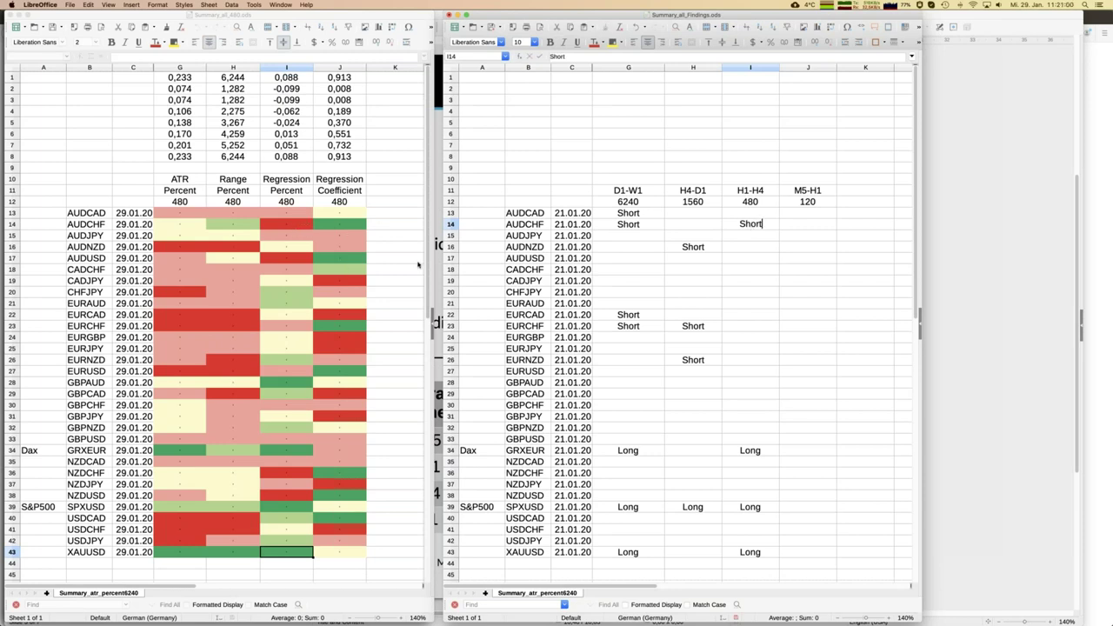
pyautogui.click(757, 260)
pyautogui.write('Short')
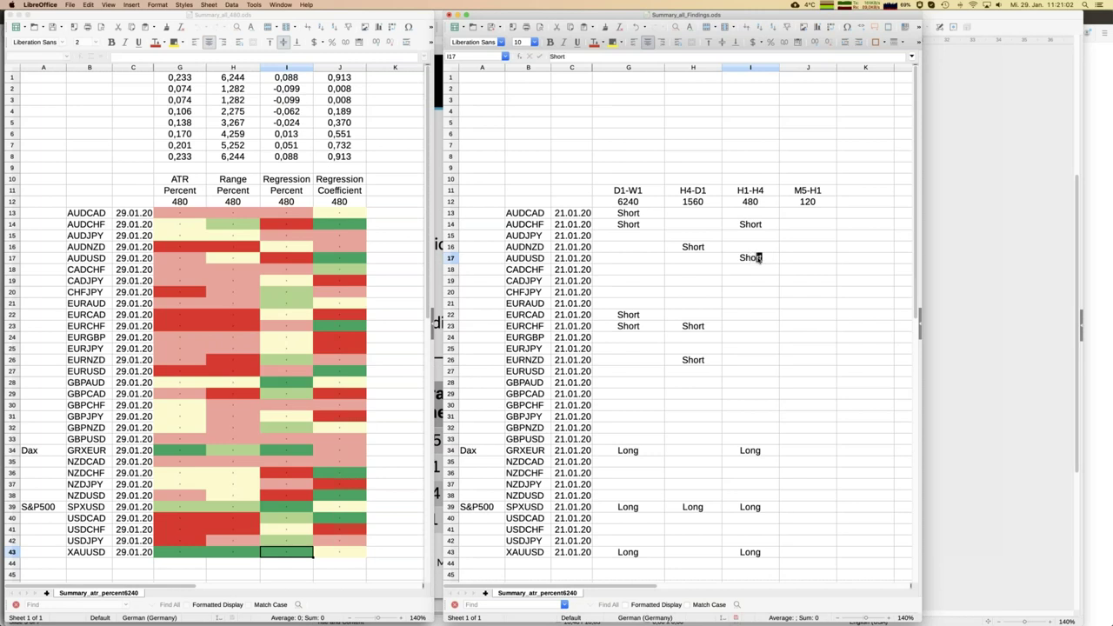
pyautogui.press('Return')
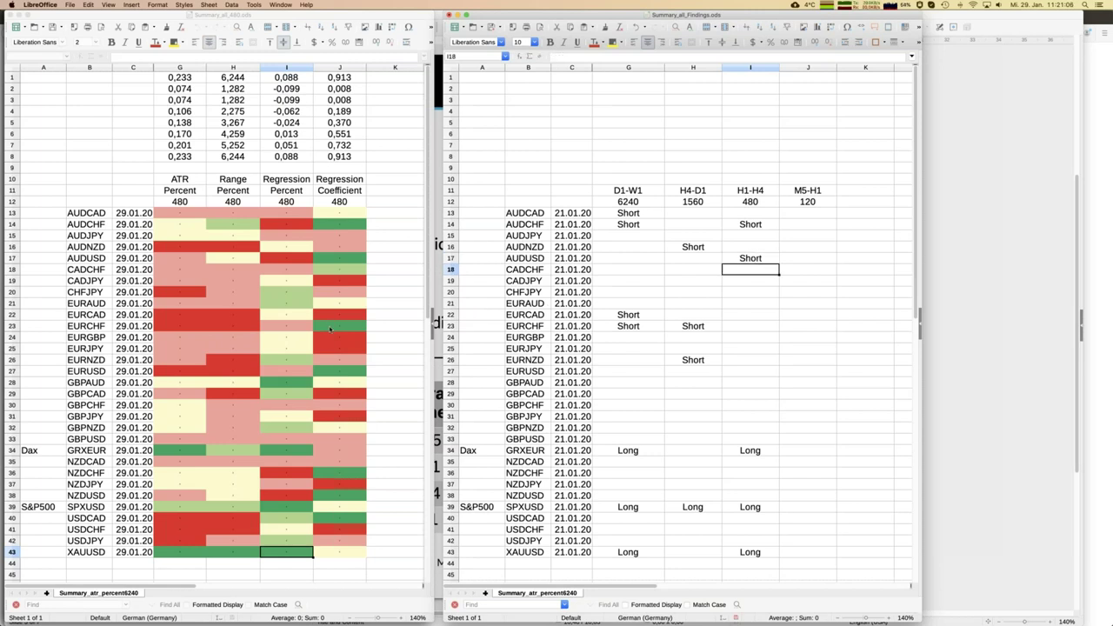
# - Enter (Short) in parentheses for EURCHF and EURUSD under H1-H4 in the findings sheet
pyautogui.click(754, 329)
pyautogui.write('(')
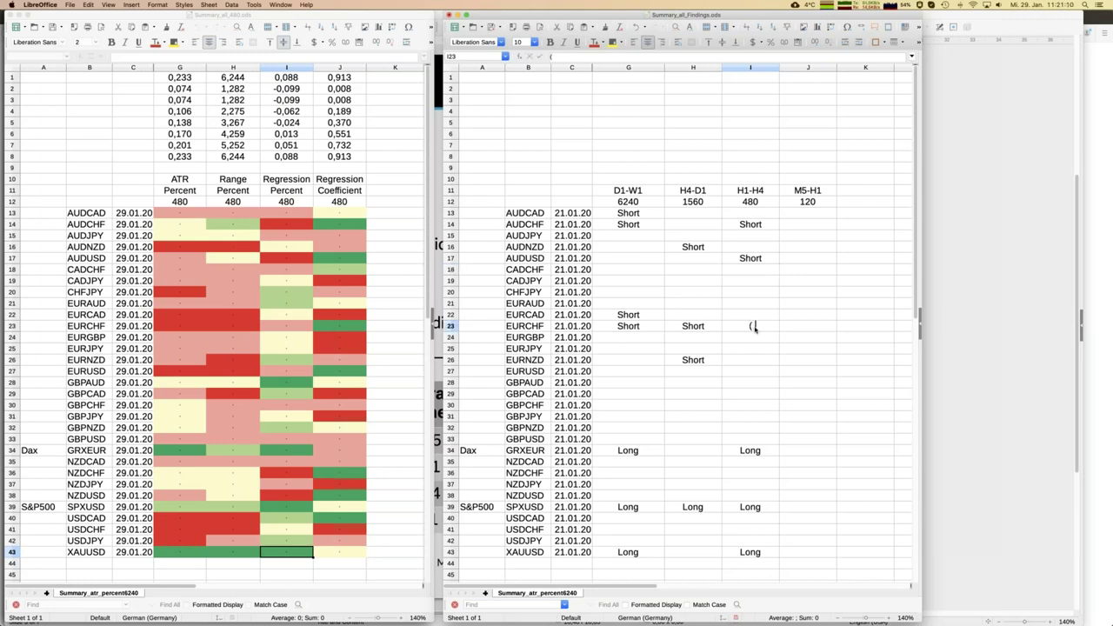
pyautogui.write('Short)')
pyautogui.press('Return')
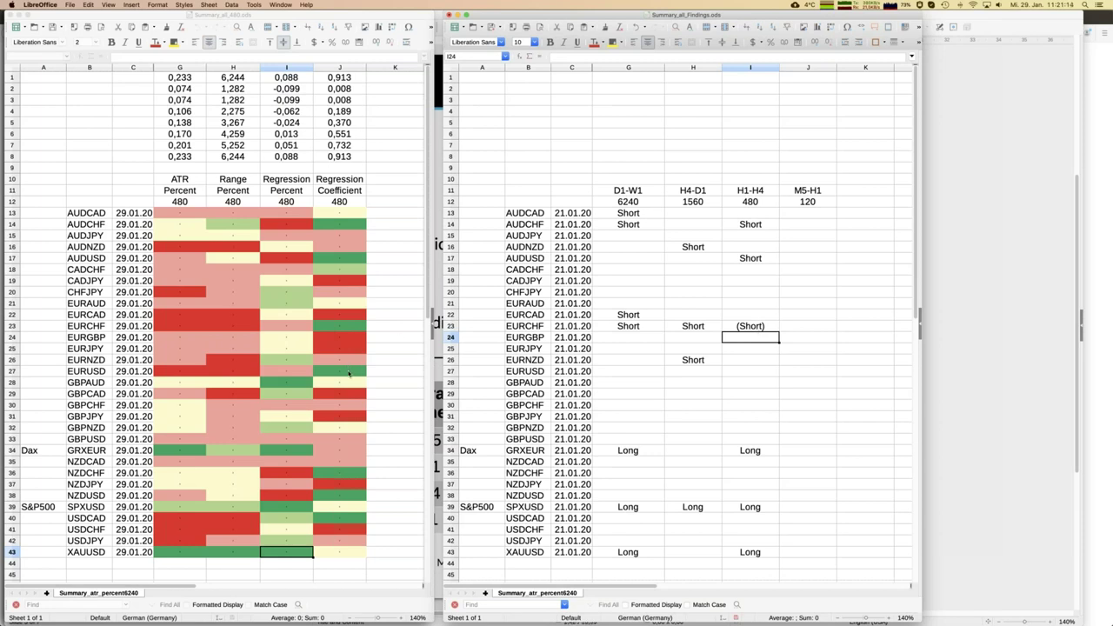
pyautogui.click(763, 372)
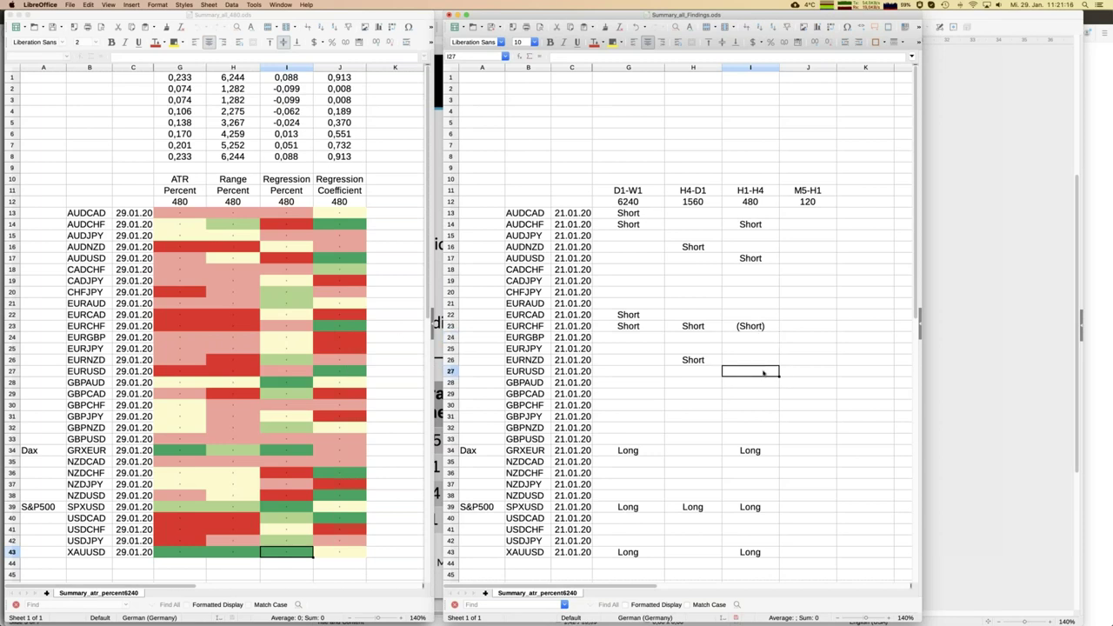
pyautogui.write('(Short)')
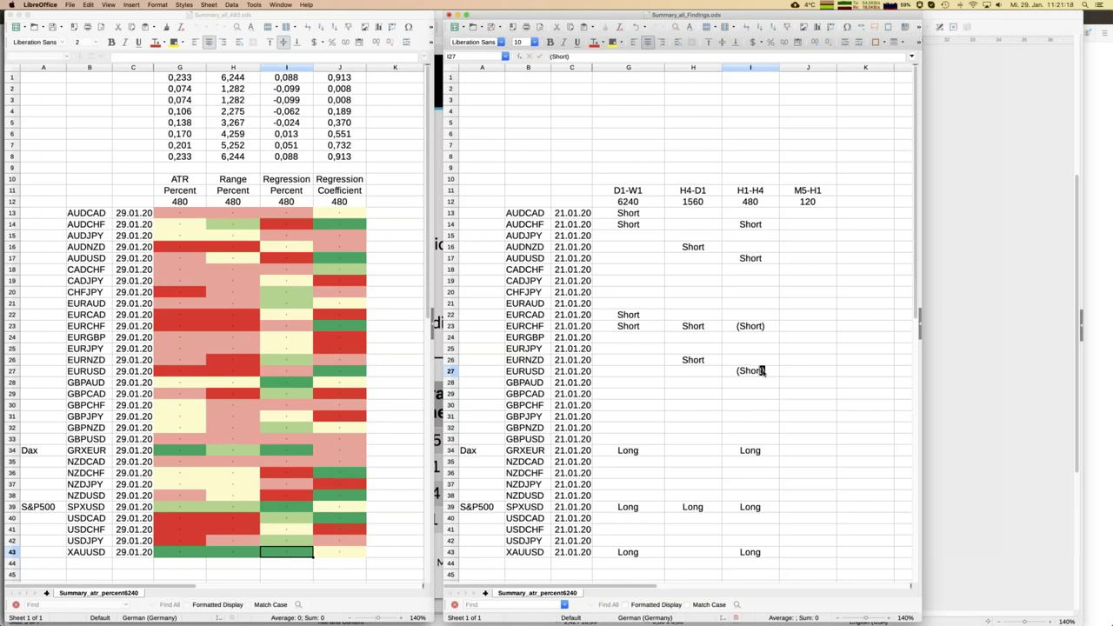
pyautogui.press('Return')
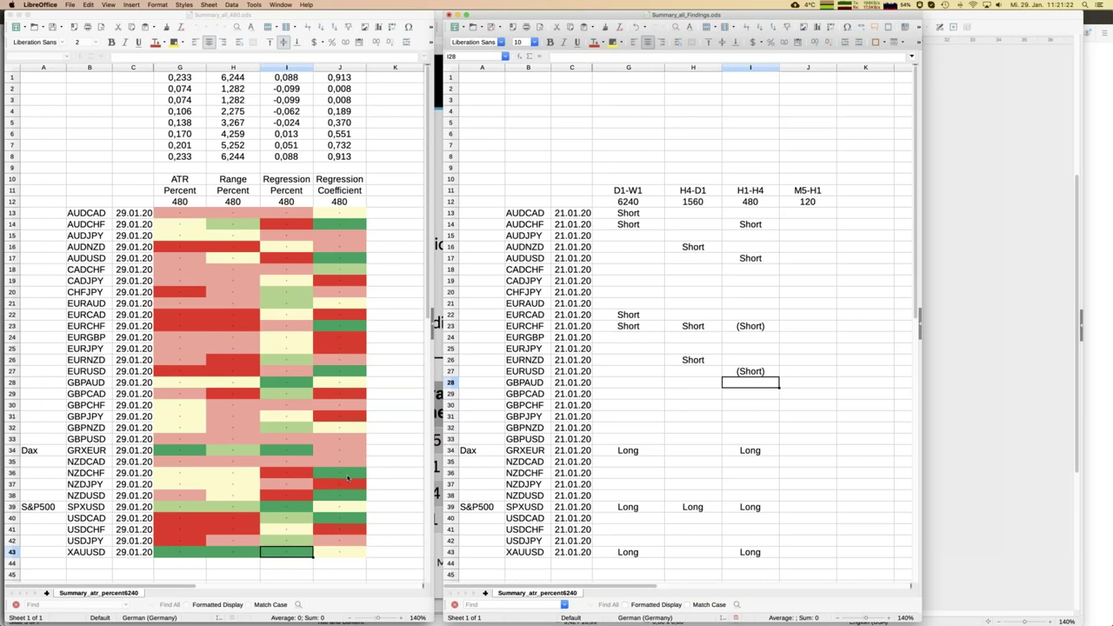
# - Enter Short for NZDCHF and NZDUSD under H1-H4 in the findings sheet
pyautogui.click(753, 472)
pyautogui.write('Short')
pyautogui.press('Return')
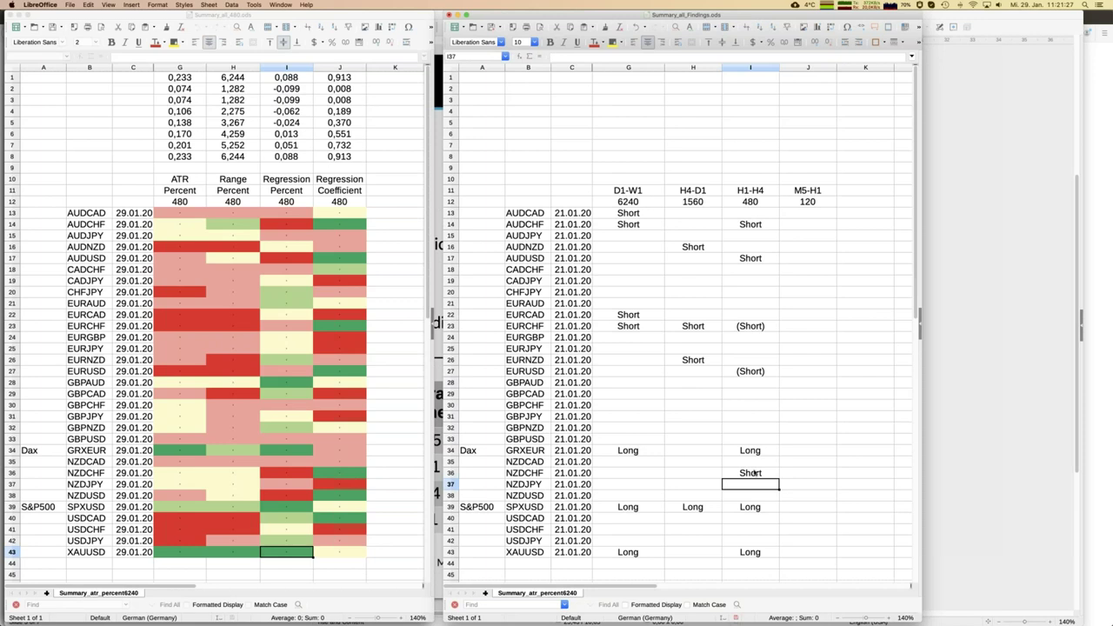
pyautogui.press('Down')
pyautogui.write('SHort')
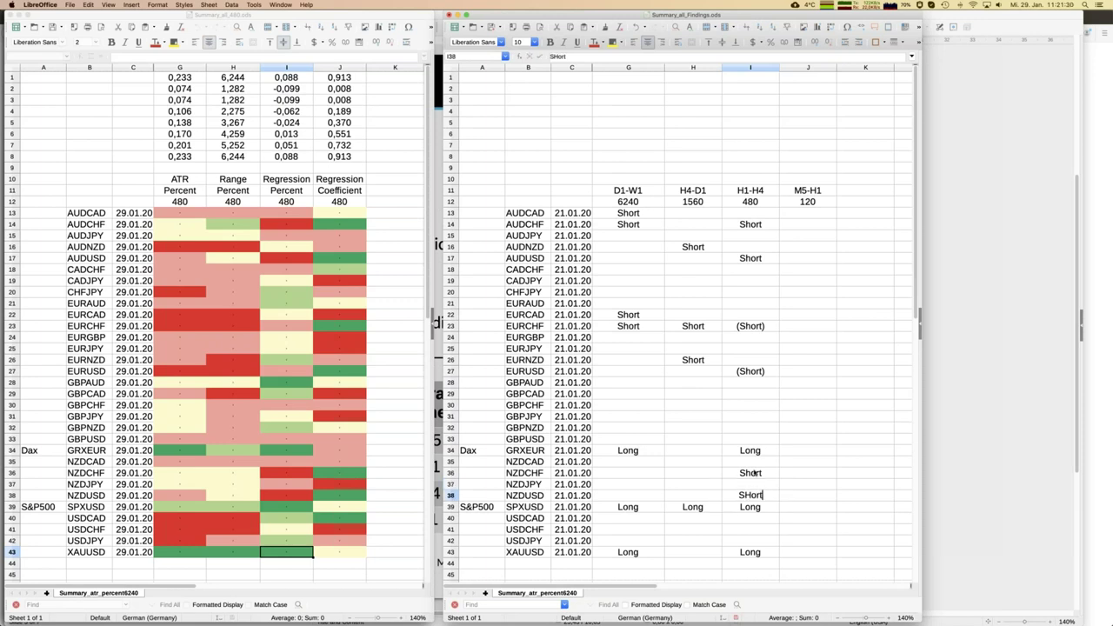
pyautogui.press('Return')
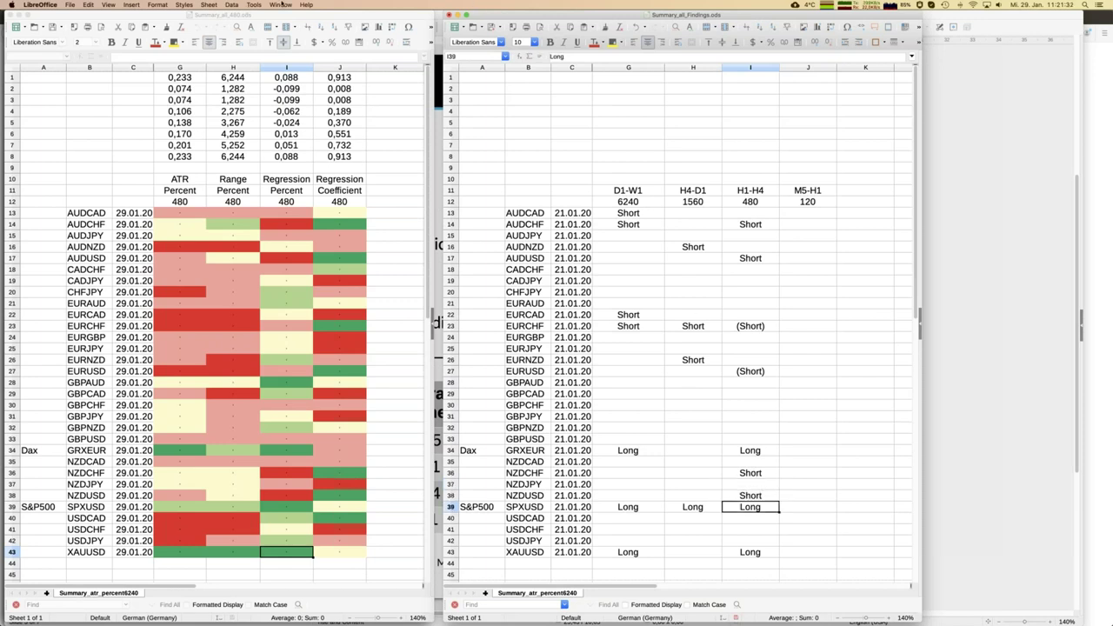
# - Bring up Summary_all_120.ods and enter Long for XAUUSD under M5-H1 in the findings sheet
pyautogui.click(281, 6)
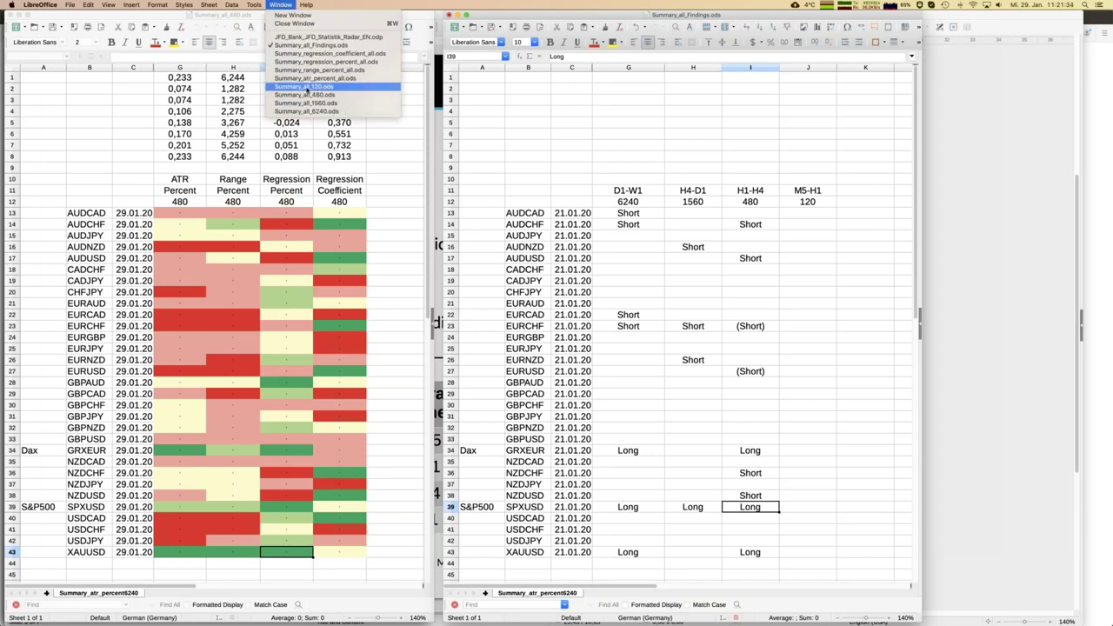
pyautogui.click(306, 89)
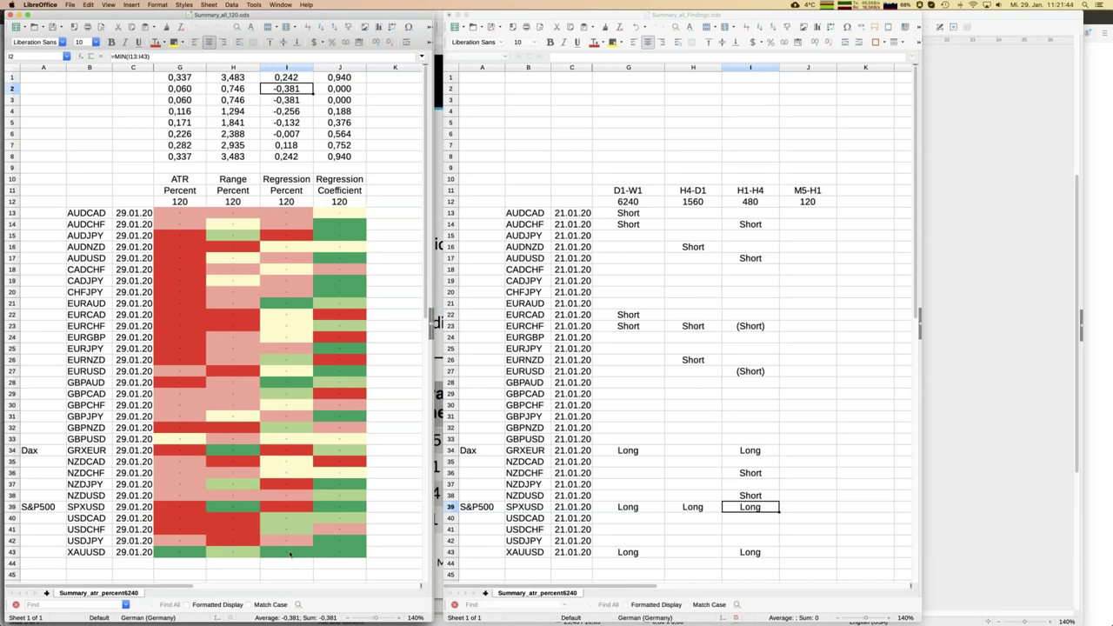
pyautogui.click(795, 554)
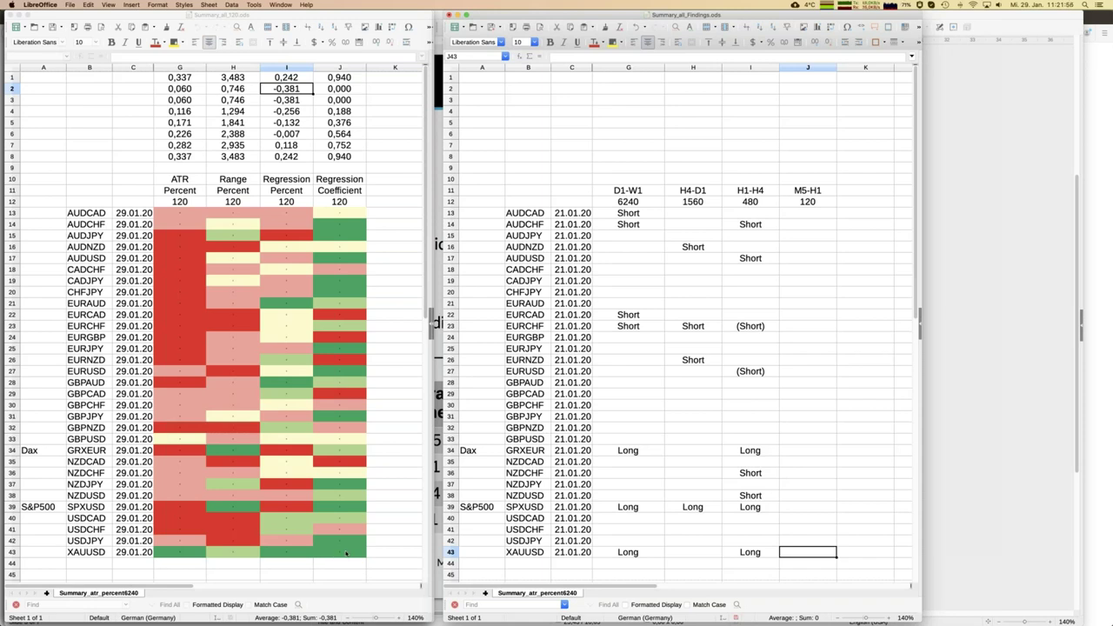
pyautogui.write('Long')
pyautogui.press('Return')
# - Enter Short for SPXUSD and NZDJPY under M5-H1 in the findings sheet
pyautogui.press('Up')
pyautogui.press('Up')
pyautogui.press('Up')
pyautogui.press('Up')
pyautogui.press('Up')
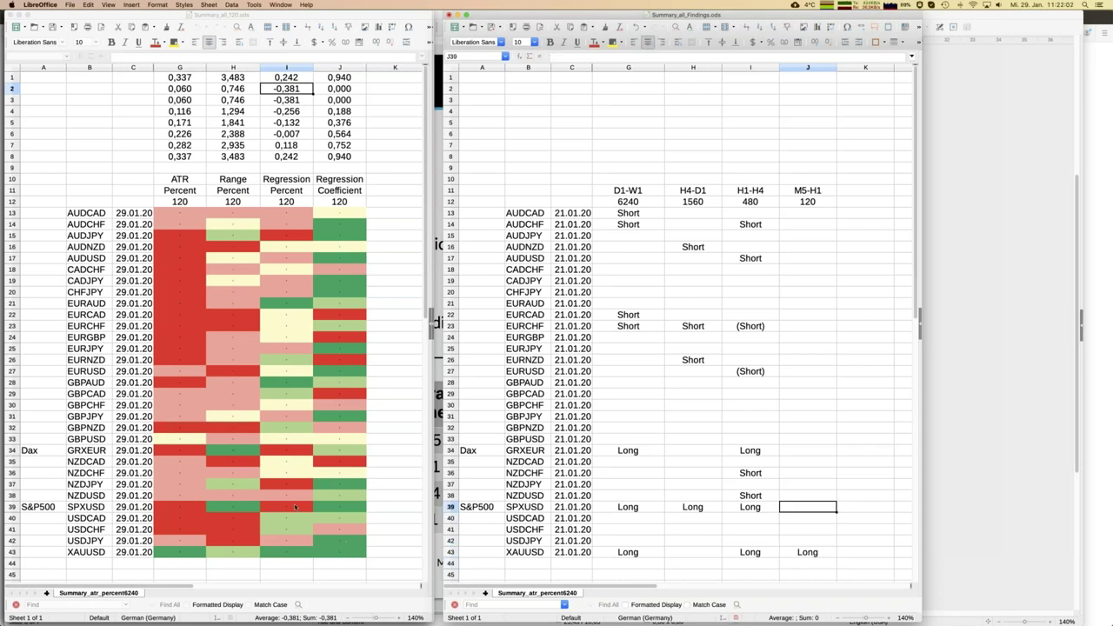
pyautogui.write('Short')
pyautogui.press('Return')
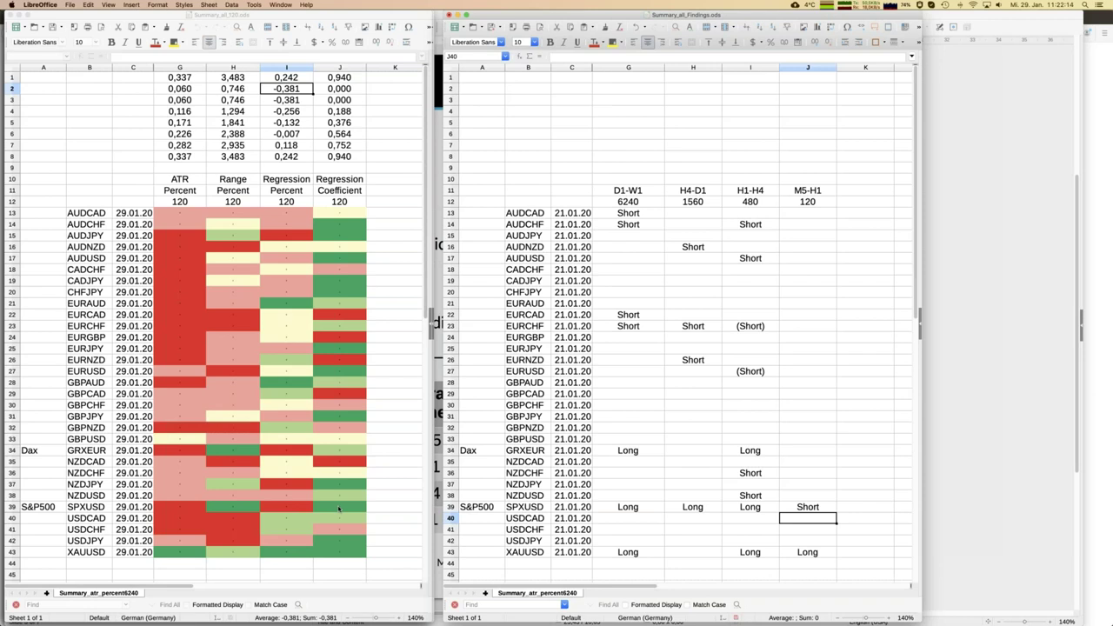
pyautogui.press('Up')
pyautogui.press('Up')
pyautogui.press('Up')
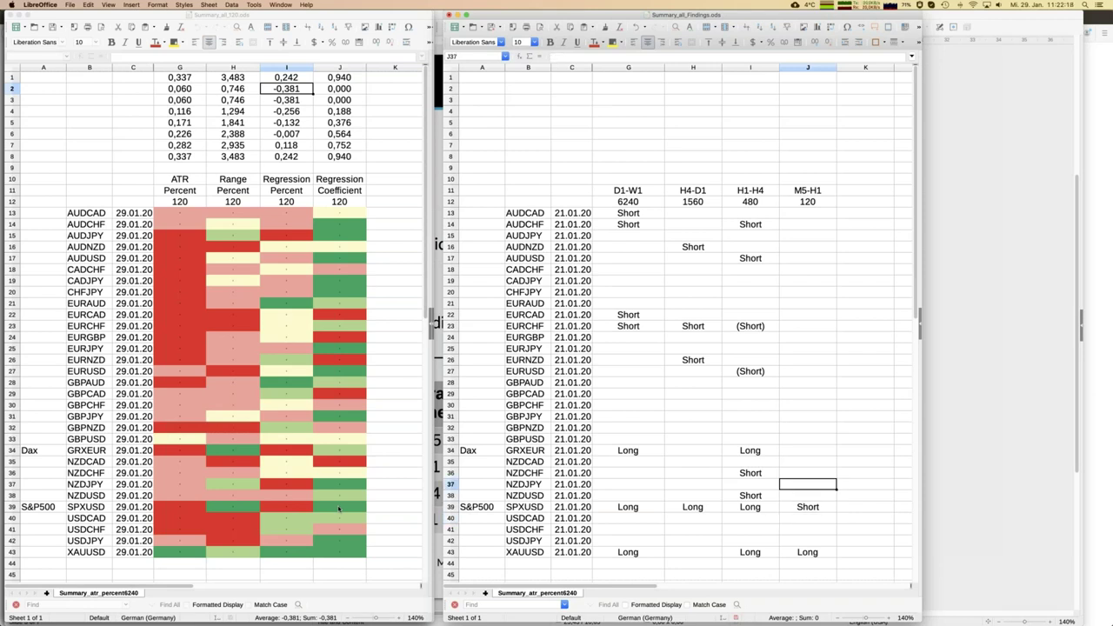
pyautogui.write('Short')
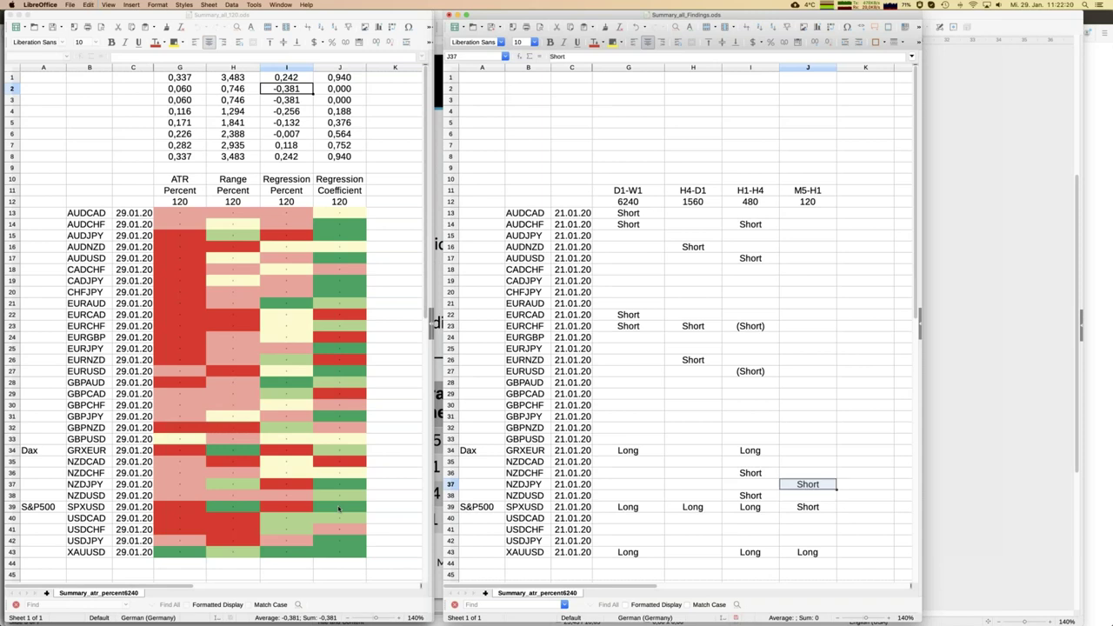
# - Enter Short for AUDCHF under M5-H1 in the findings sheet
pyautogui.press('Up')
pyautogui.press('Up')
pyautogui.press('Up')
pyautogui.press('Up')
pyautogui.press('Up')
pyautogui.press('Up')
pyautogui.press('Up')
pyautogui.press('Up')
pyautogui.press('Up')
pyautogui.press('Up')
pyautogui.press('Up')
pyautogui.press('Up')
pyautogui.press('Up')
pyautogui.press('Up')
pyautogui.press('Up')
pyautogui.press('Up')
pyautogui.press('Up')
pyautogui.press('Up')
pyautogui.press('Up')
pyautogui.press('Up')
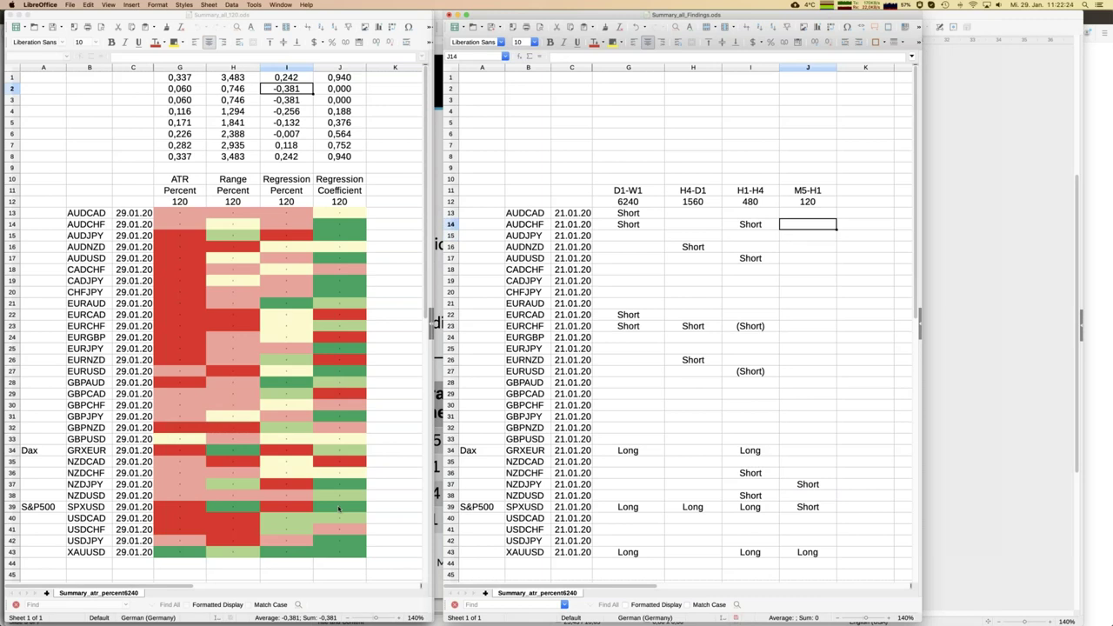
pyautogui.write('Short')
# - Enter Short for NZDCHF under M5-H1 in the findings sheet
pyautogui.press('Down')
pyautogui.press('Down')
pyautogui.press('Down')
pyautogui.press('Down')
pyautogui.press('Down')
pyautogui.press('Down')
pyautogui.press('Down')
pyautogui.press('Down')
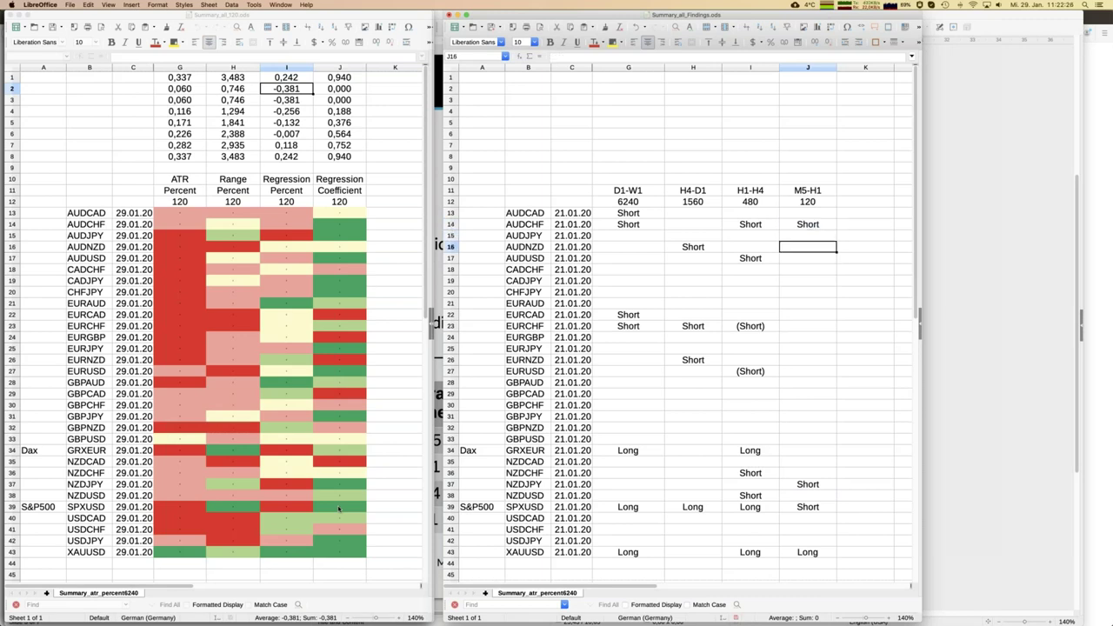
pyautogui.press('Down')
pyautogui.press('Down')
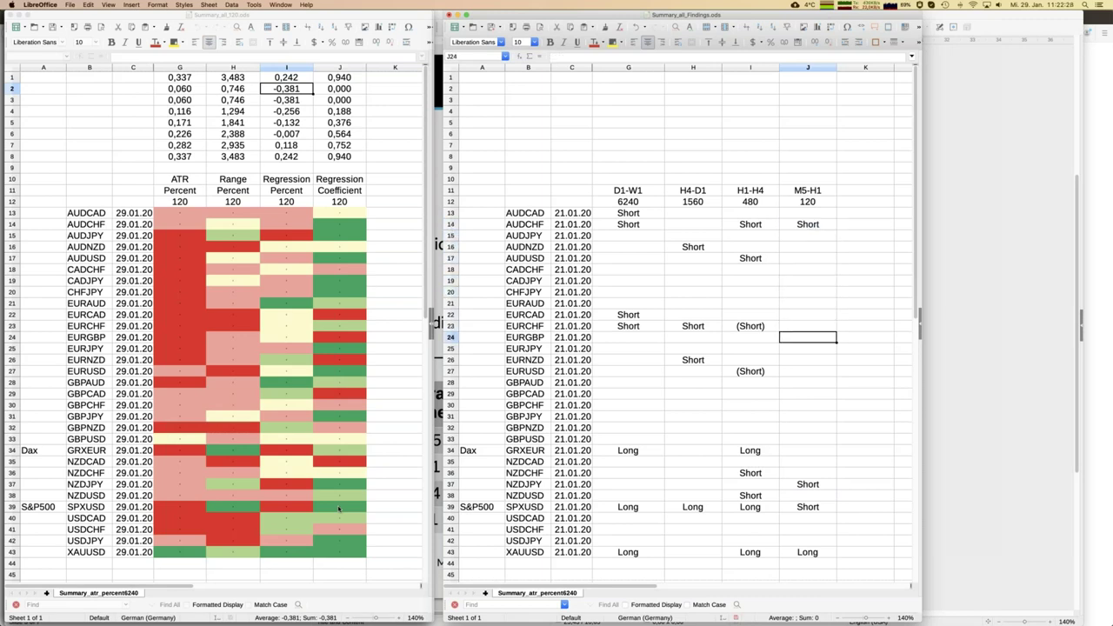
pyautogui.press('Down')
pyautogui.press('Down')
pyautogui.press('Down')
pyautogui.press('Down')
pyautogui.press('Down')
pyautogui.press('Down')
pyautogui.press('Down')
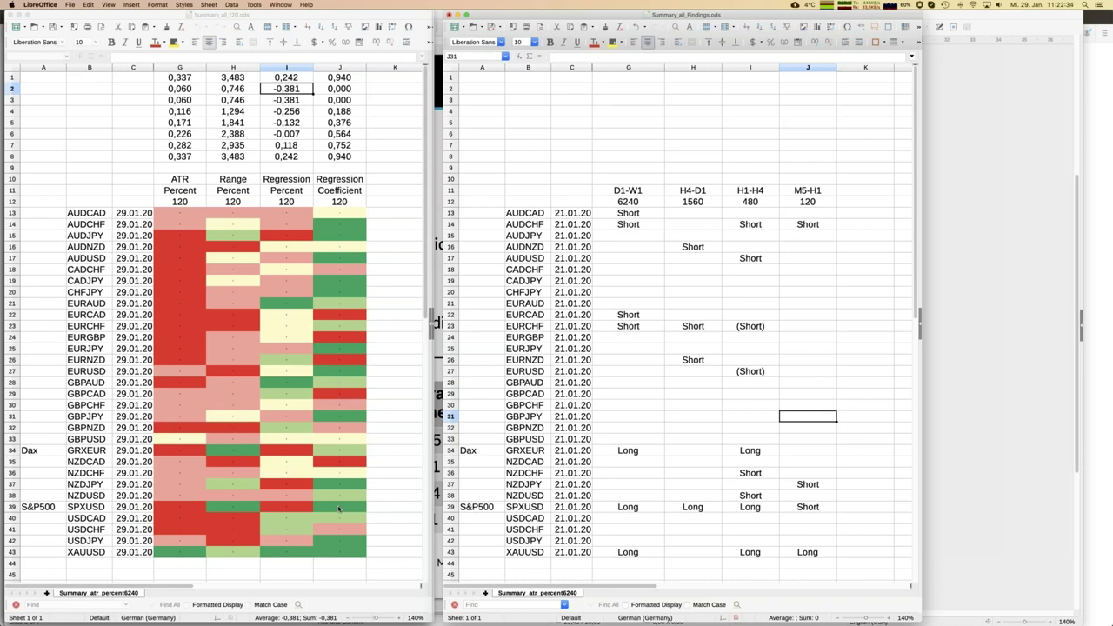
pyautogui.press('Down')
pyautogui.press('Down')
pyautogui.press('Down')
pyautogui.press('Down')
pyautogui.press('Down')
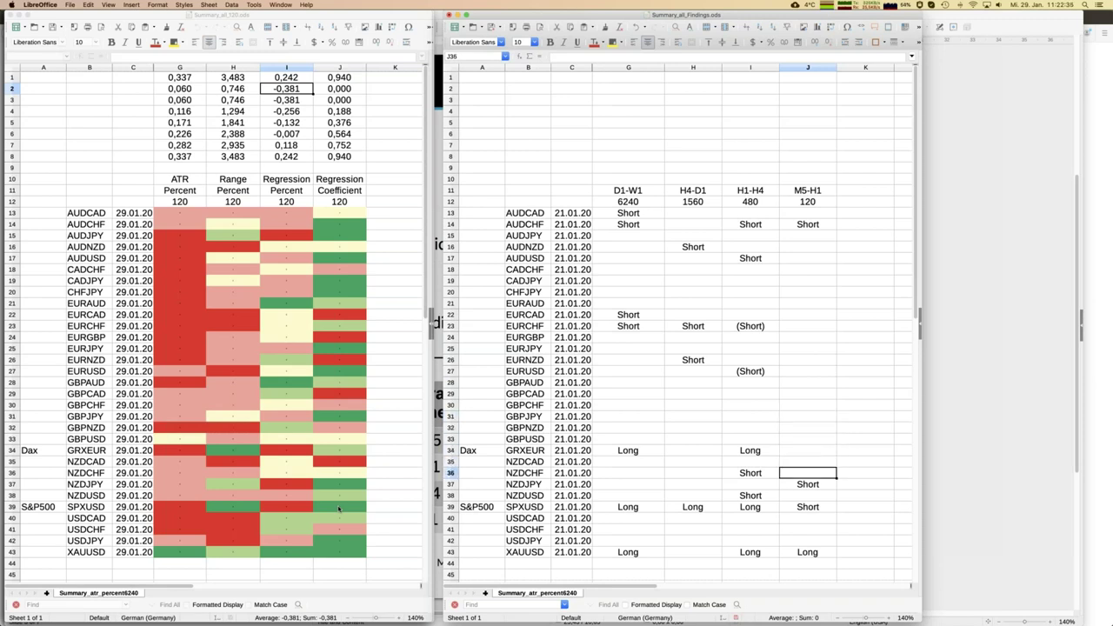
pyautogui.write('Short')
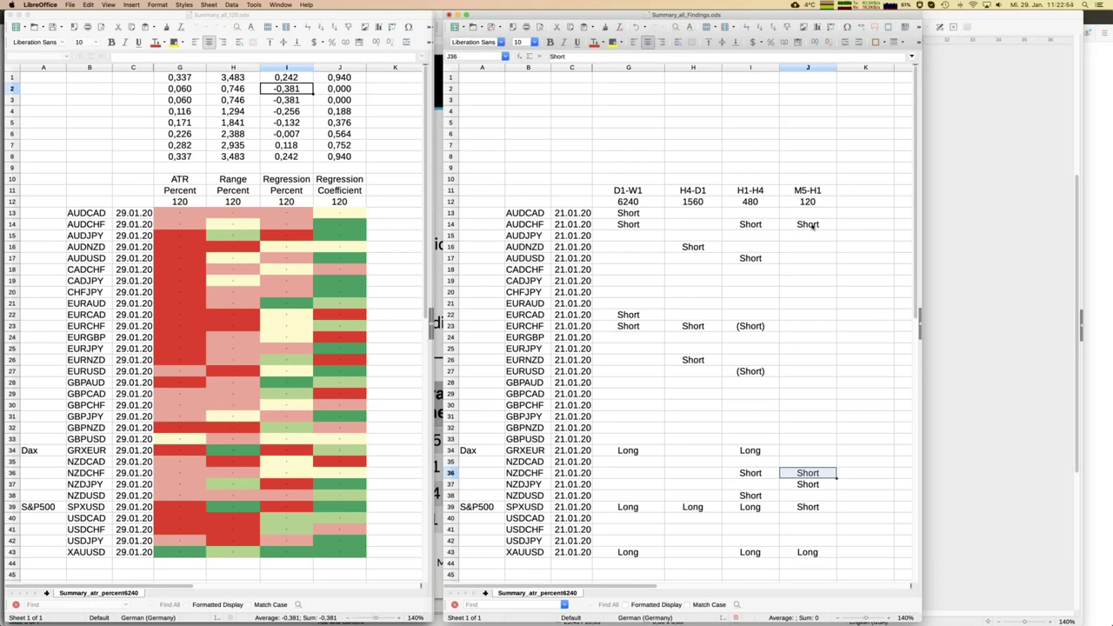
# - Highlight the AUDCHF name, its D1-W1 direction and the EURCHF name in yellow in the findings sheet
pyautogui.click(528, 227)
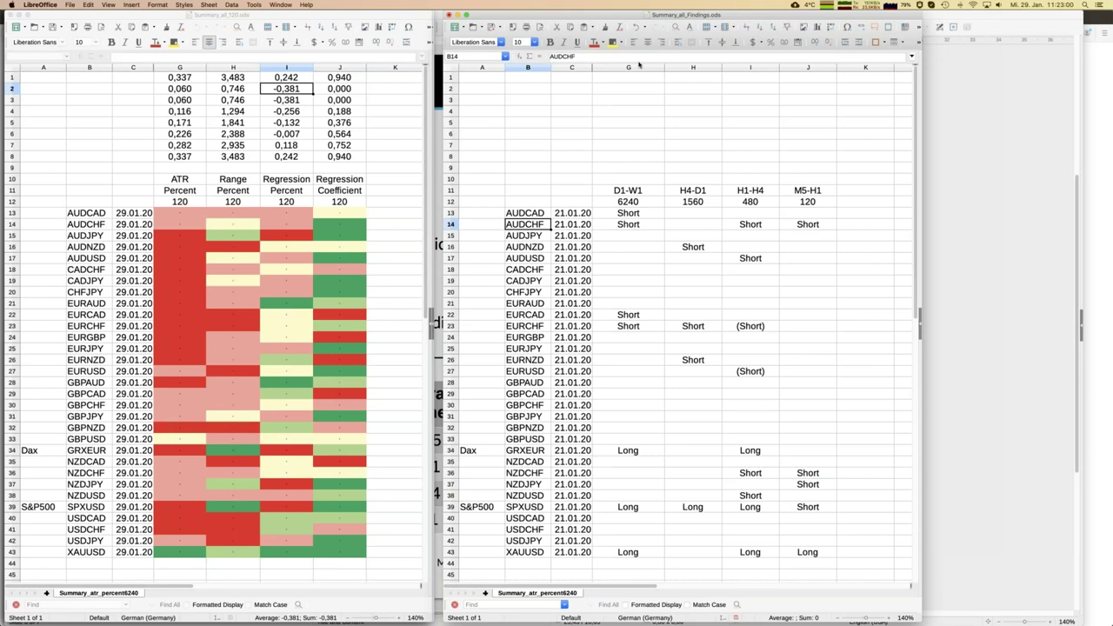
pyautogui.click(612, 43)
pyautogui.click(634, 224)
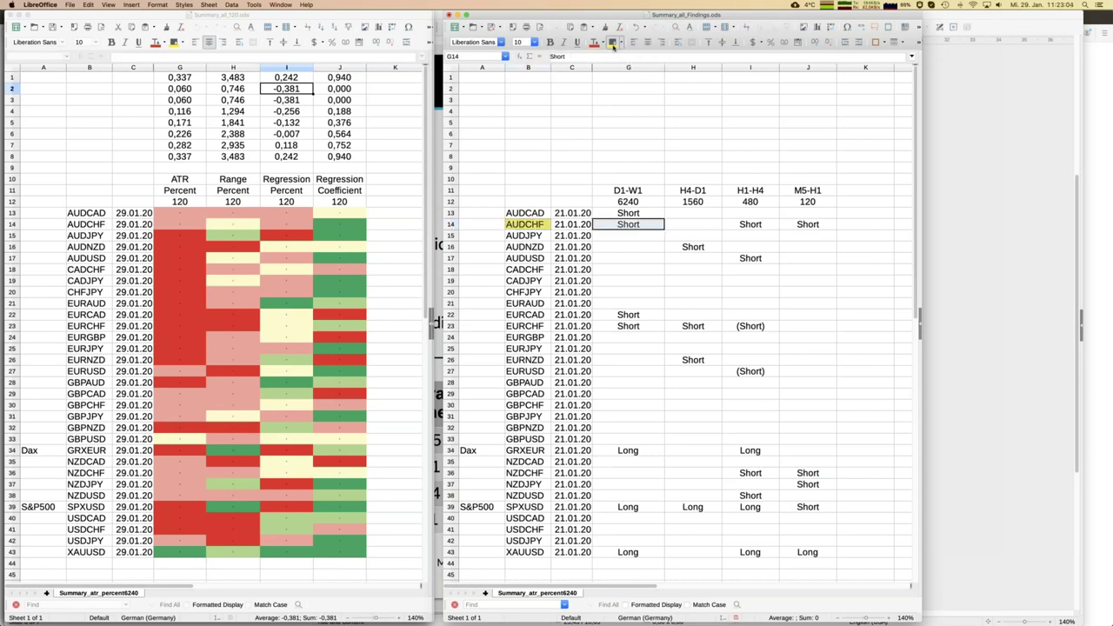
pyautogui.click(612, 43)
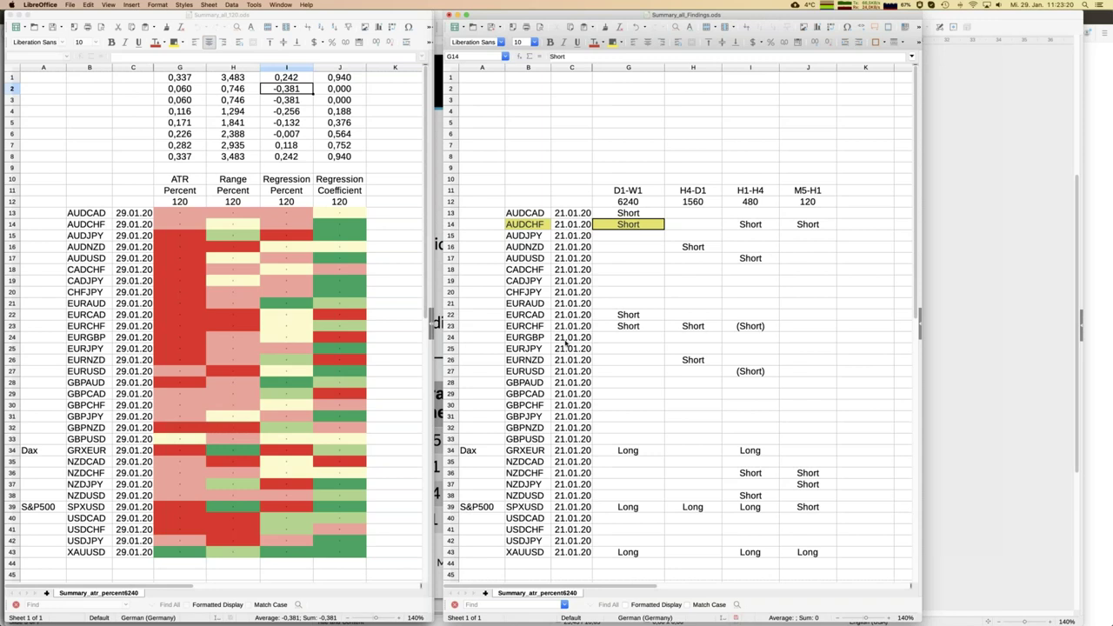
pyautogui.click(525, 326)
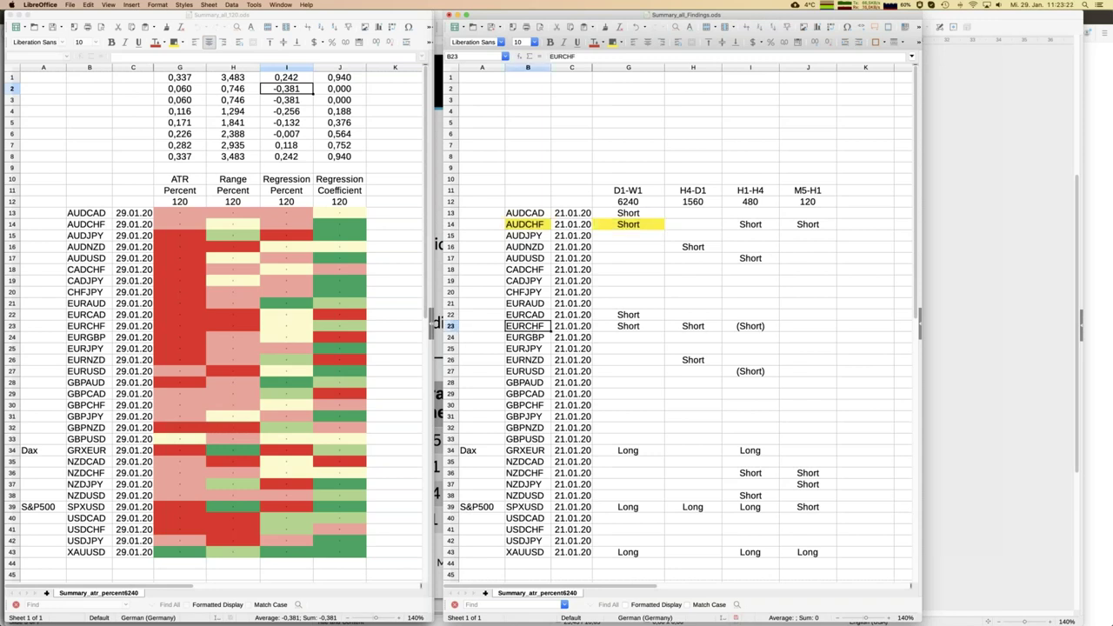
pyautogui.click(612, 41)
# - Review the S&P500 row in the findings sheet and highlight the SPXUSD name and its D1-W1 direction in yellow
pyautogui.click(452, 507)
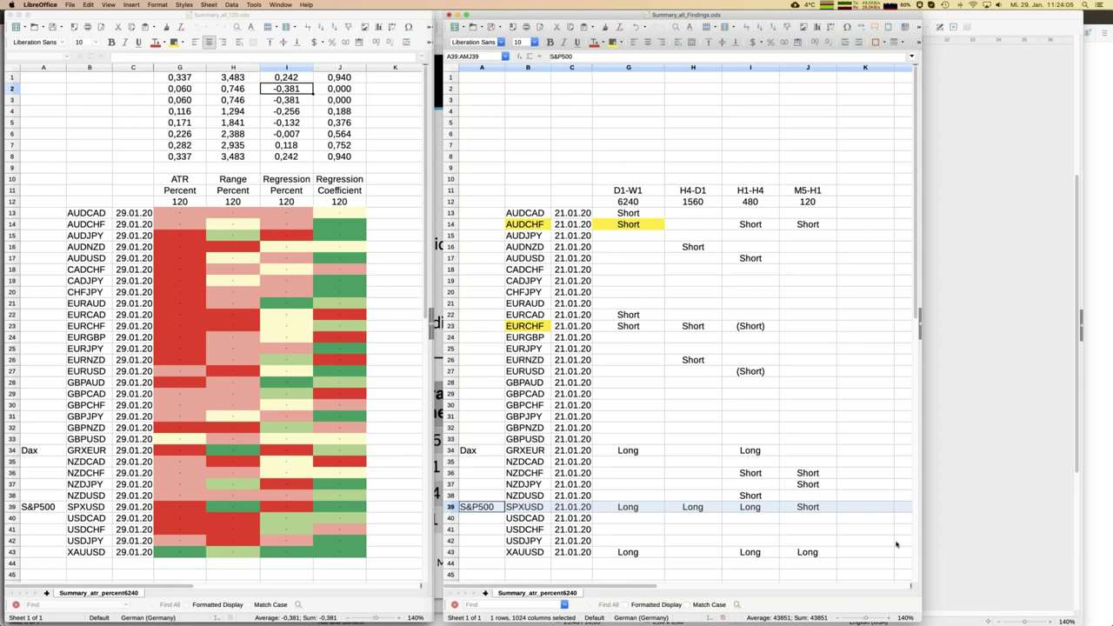
pyautogui.click(811, 509)
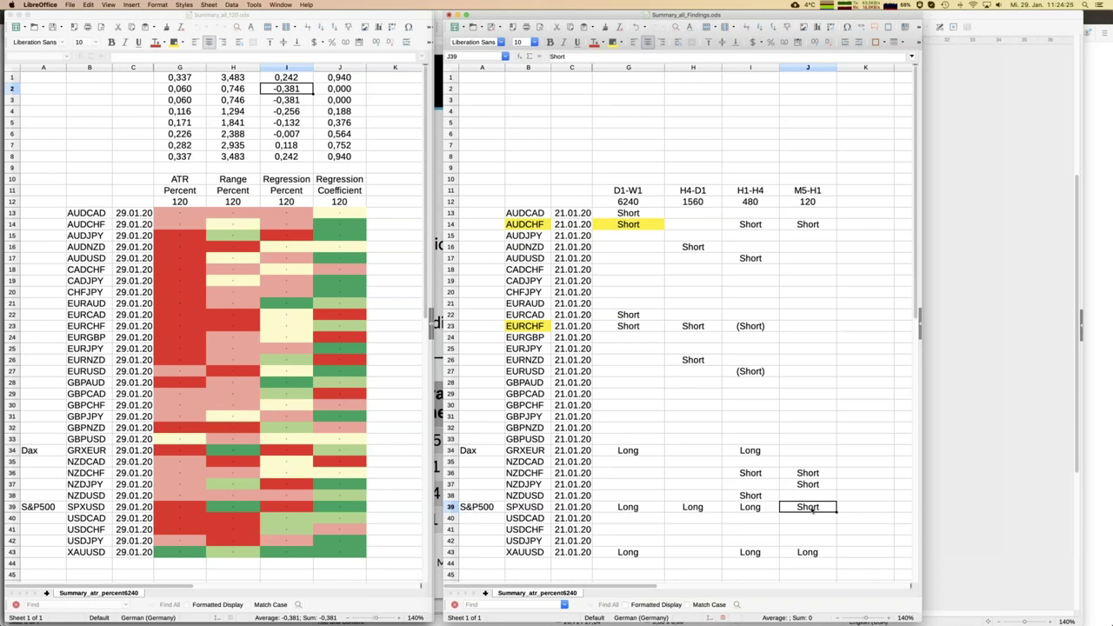
pyautogui.click(527, 509)
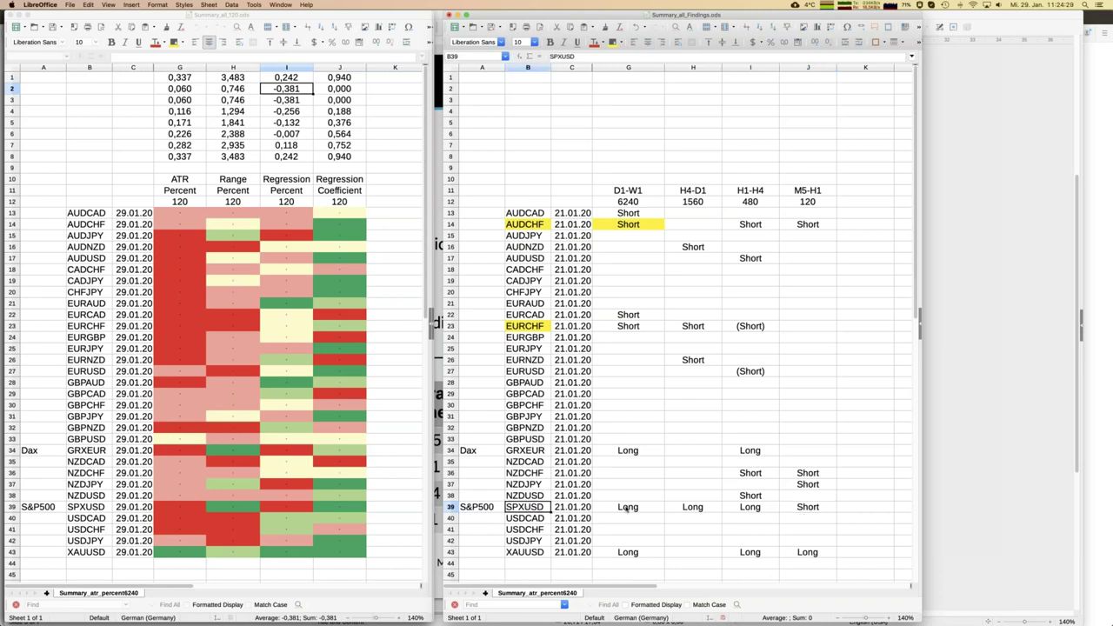
pyautogui.click(620, 510)
pyautogui.click(612, 43)
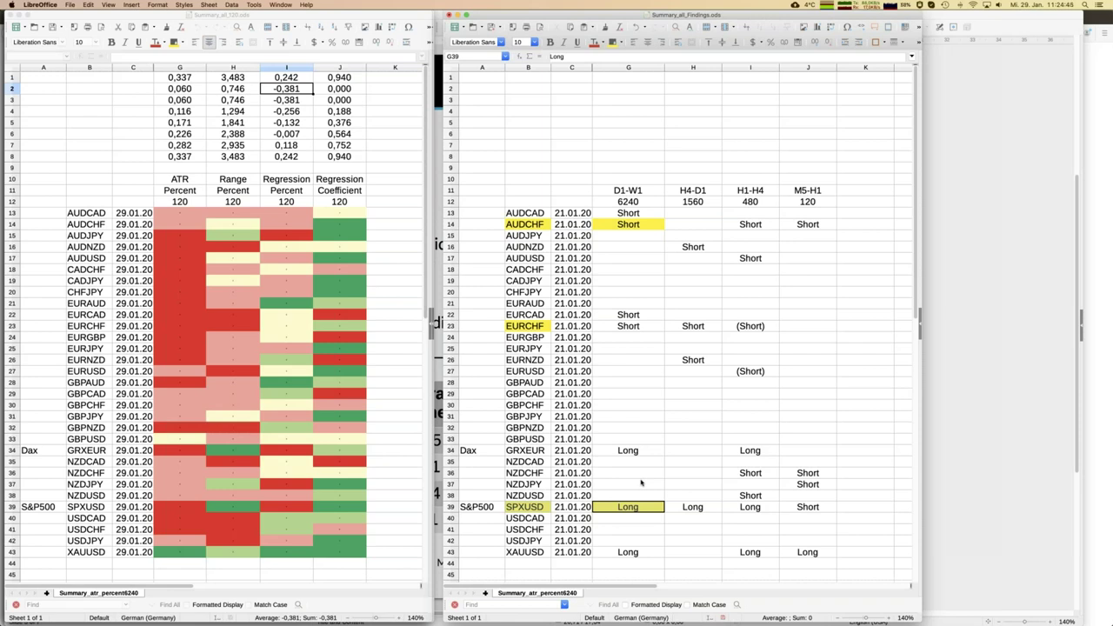
# - Check the AUDJPY regression percent for 120, then bring up Summary_regression_percent_all.ods to compare regression percent across all timeframes
pyautogui.click(292, 235)
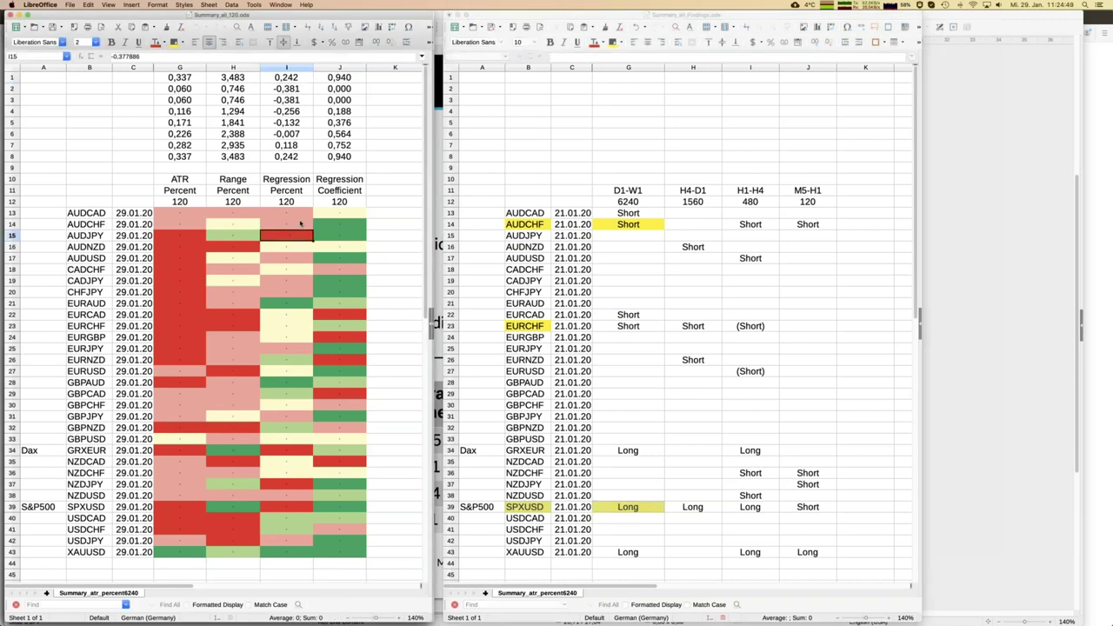
pyautogui.click(280, 6)
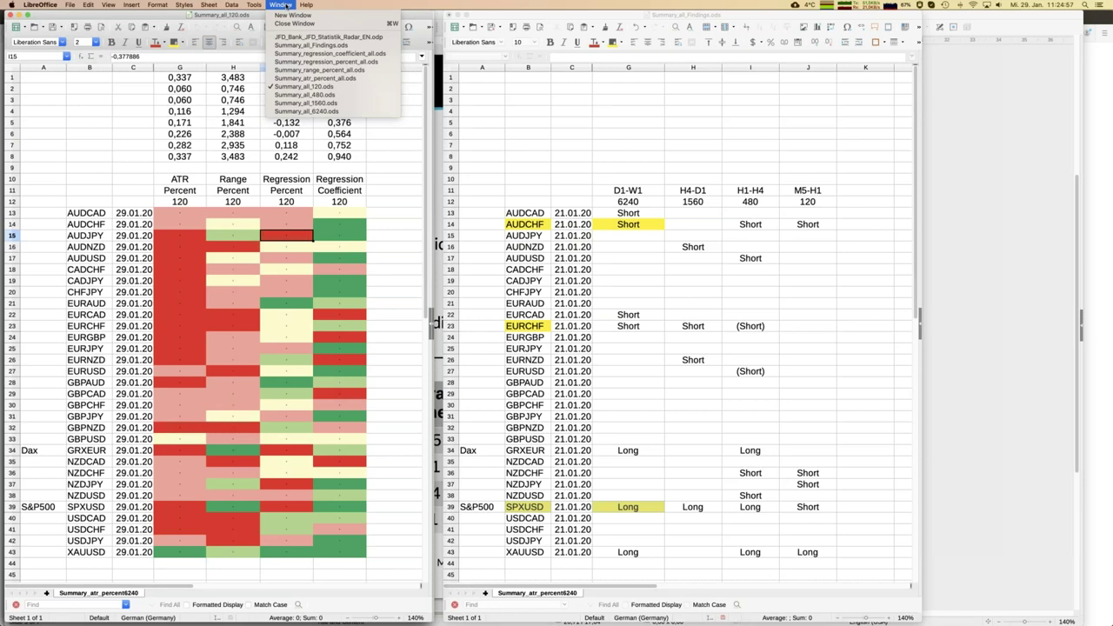
pyautogui.click(296, 63)
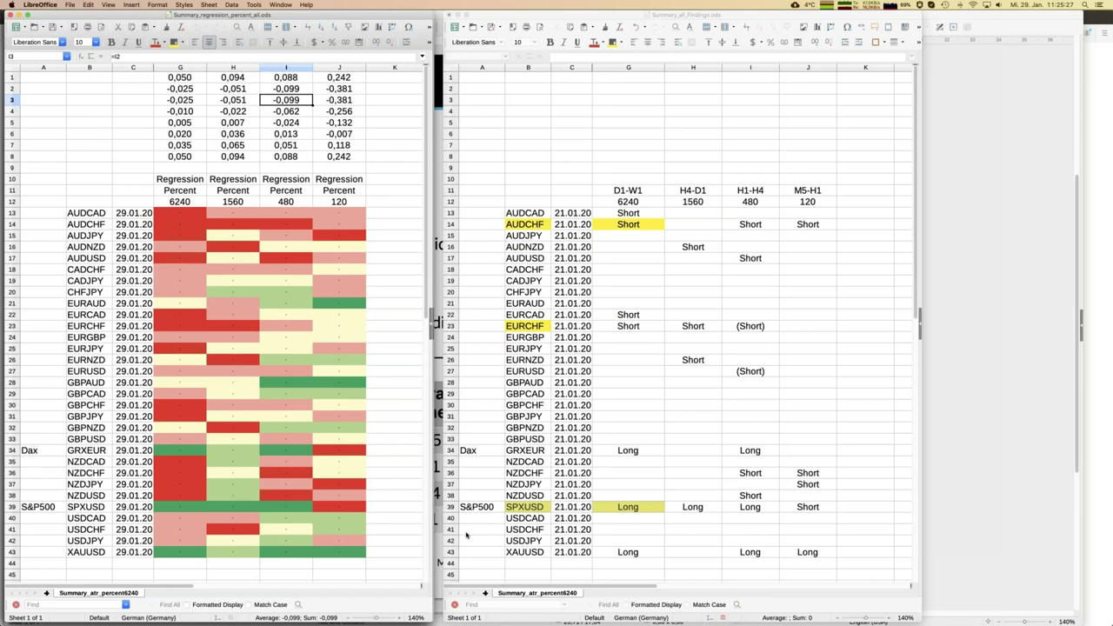
# - Highlight the XAUUSD name and its D1-W1 direction in yellow in the findings sheet
pyautogui.click(529, 552)
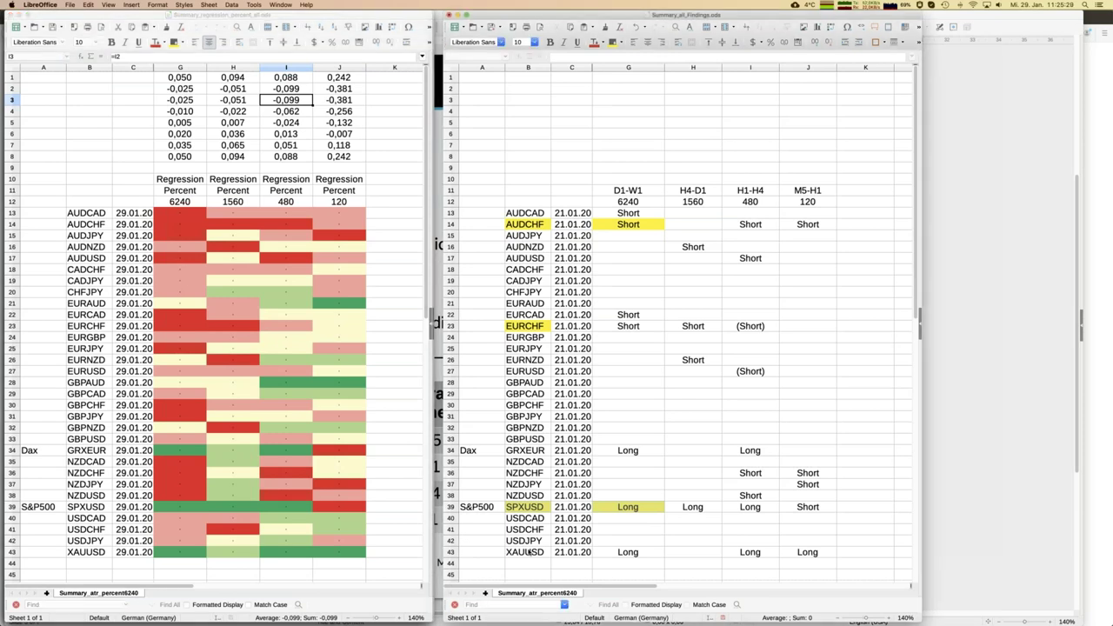
pyautogui.keyDown('super'); pyautogui.click(627, 552); pyautogui.keyUp('super')
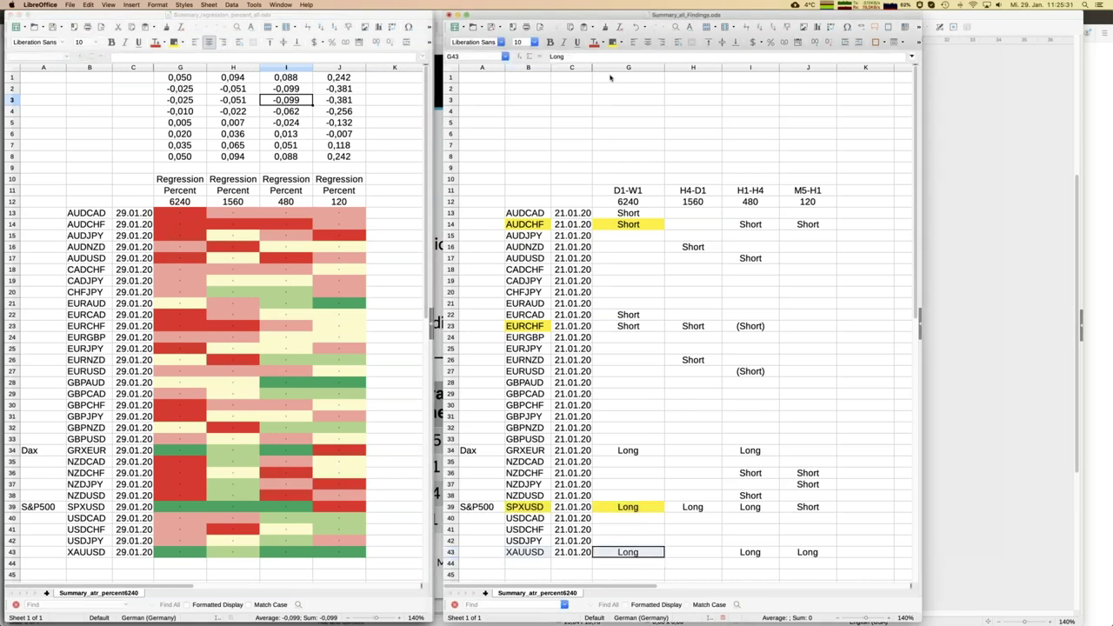
pyautogui.click(612, 44)
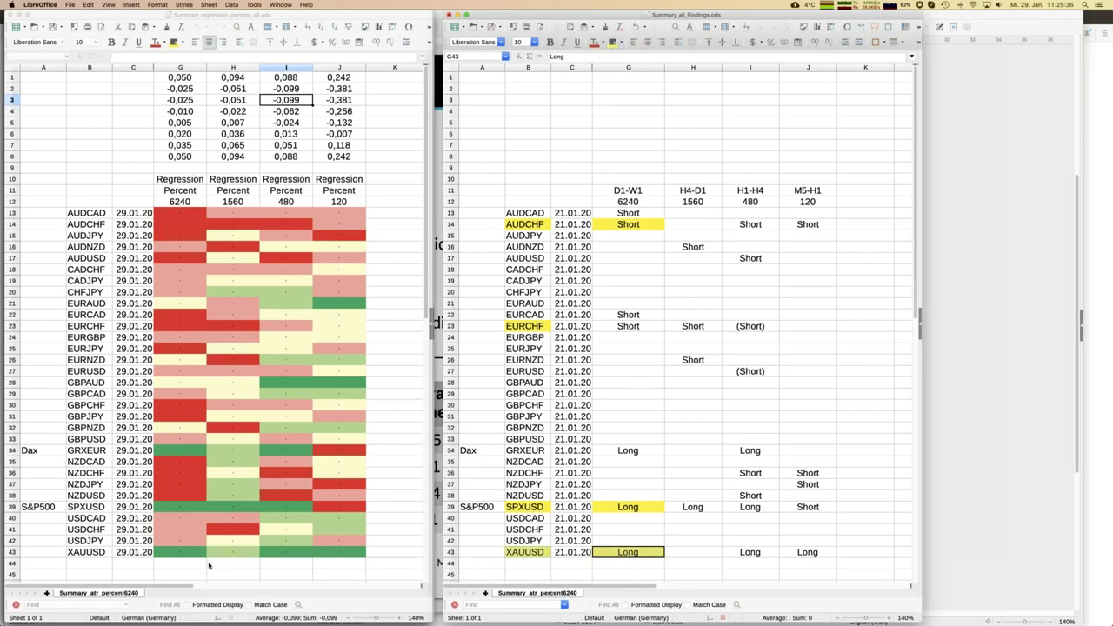
# - Check the AUDNZD regression percent for 480 and 120, and enter Sidewards in column K of the AUDNZD row in the findings sheet
pyautogui.click(232, 554)
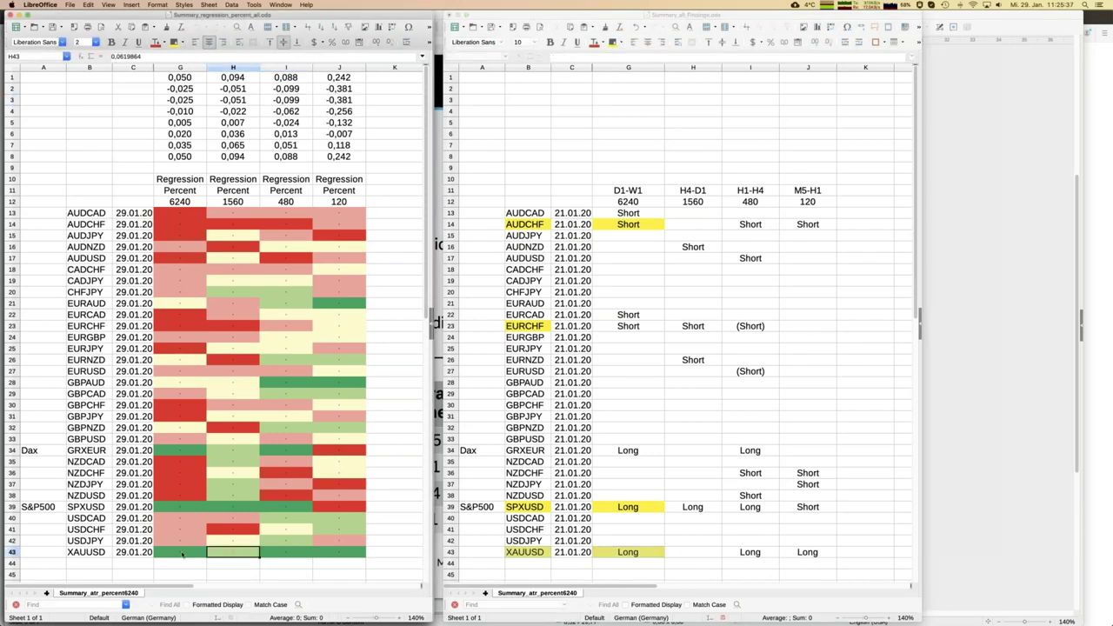
pyautogui.click(182, 553)
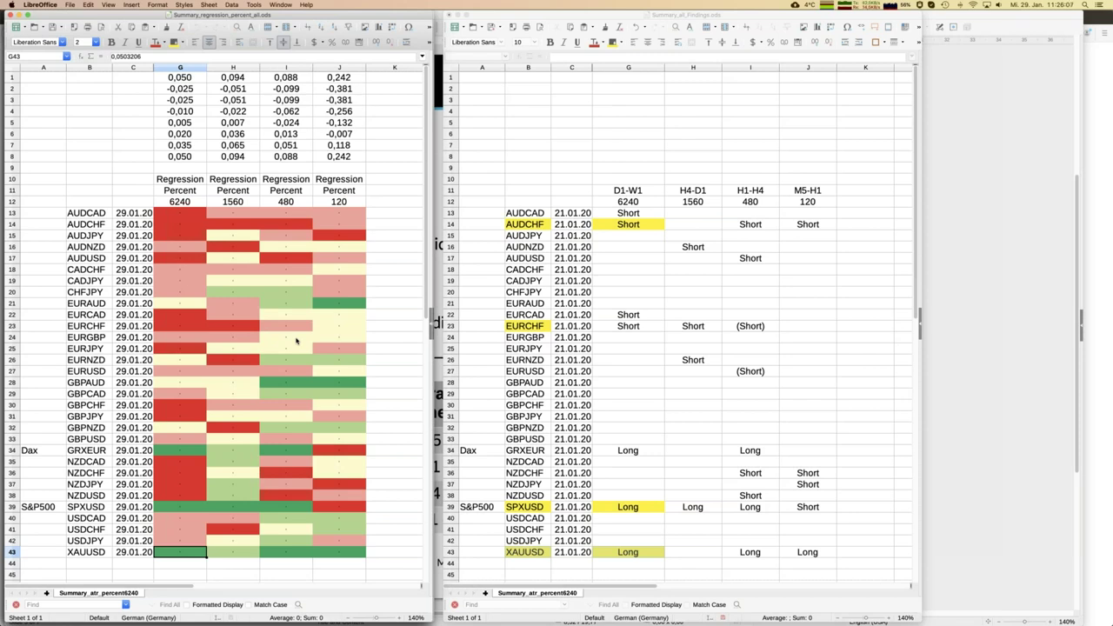
pyautogui.click(282, 248)
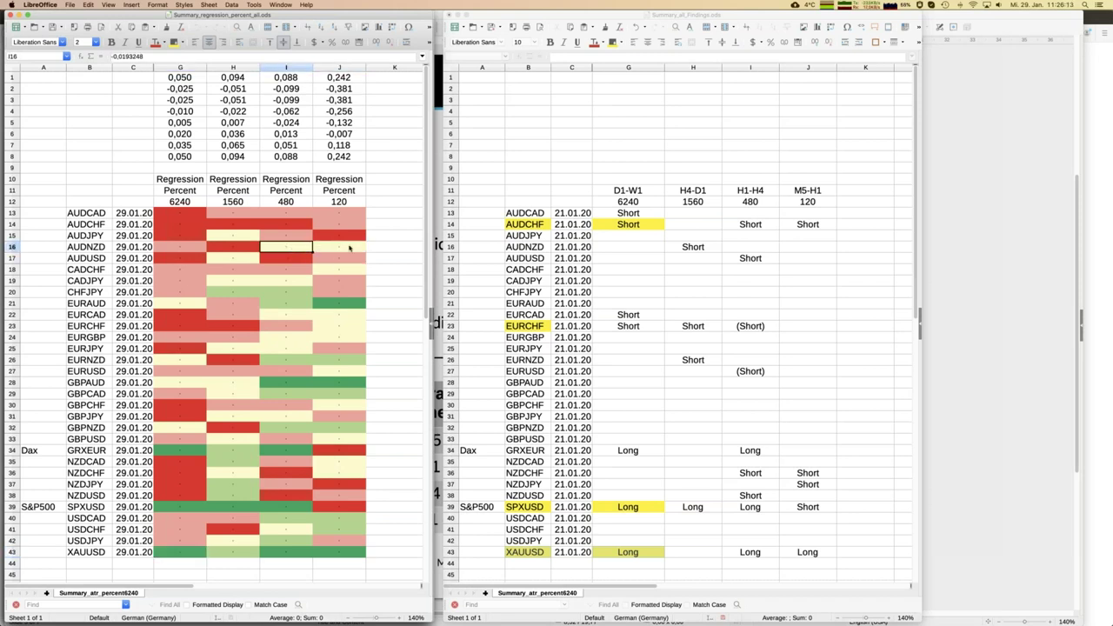
pyautogui.keyDown('shift'); pyautogui.click(350, 250); pyautogui.keyUp('shift')
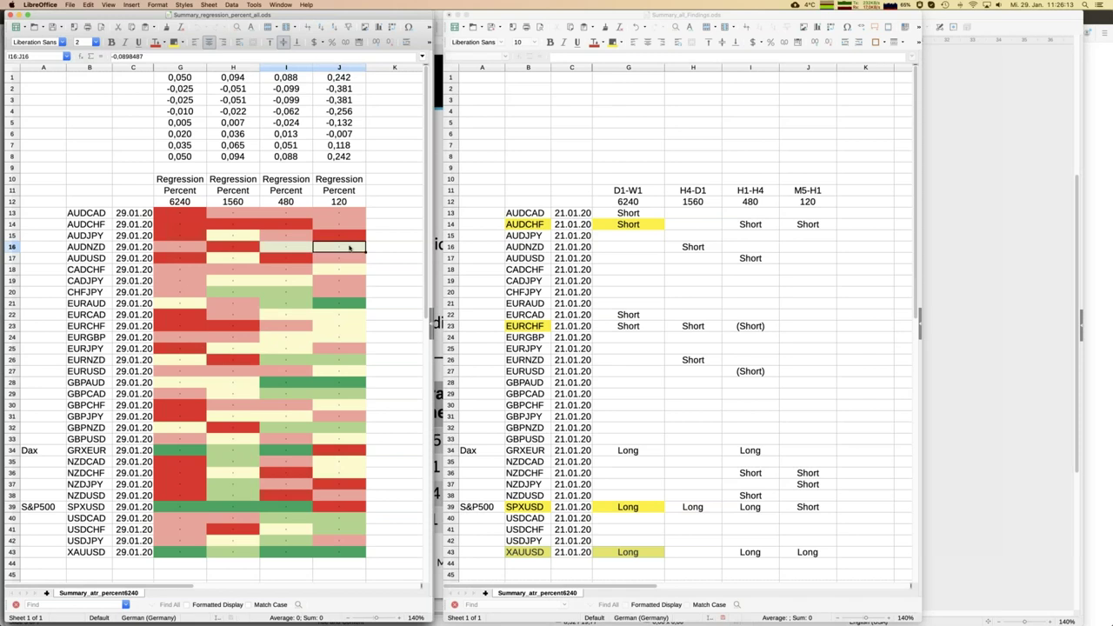
pyautogui.click(876, 251)
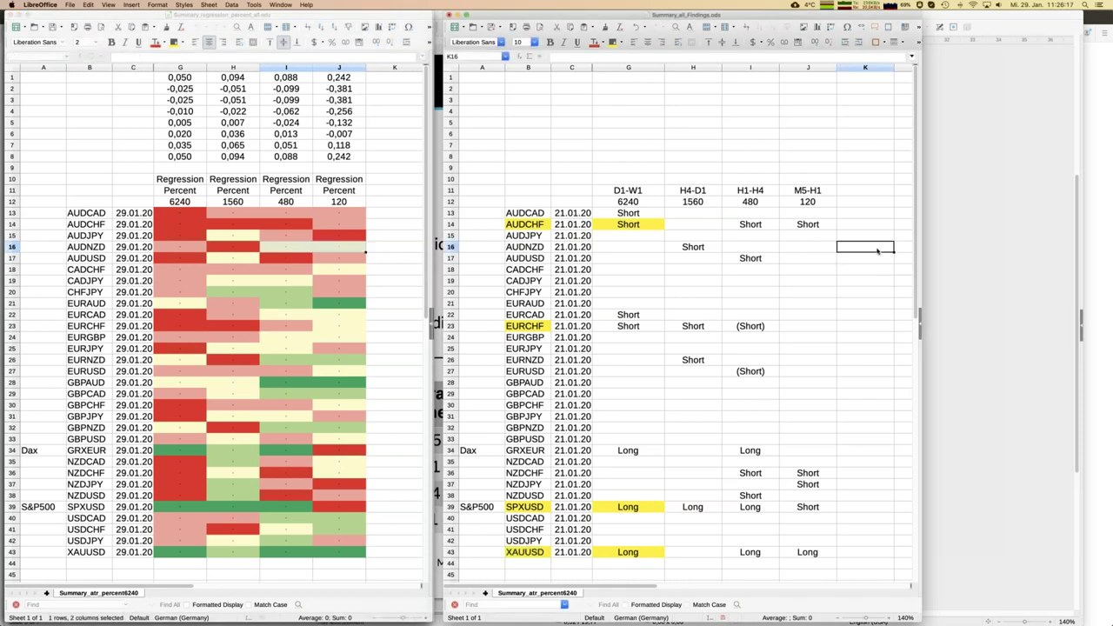
pyautogui.write('Sidewards')
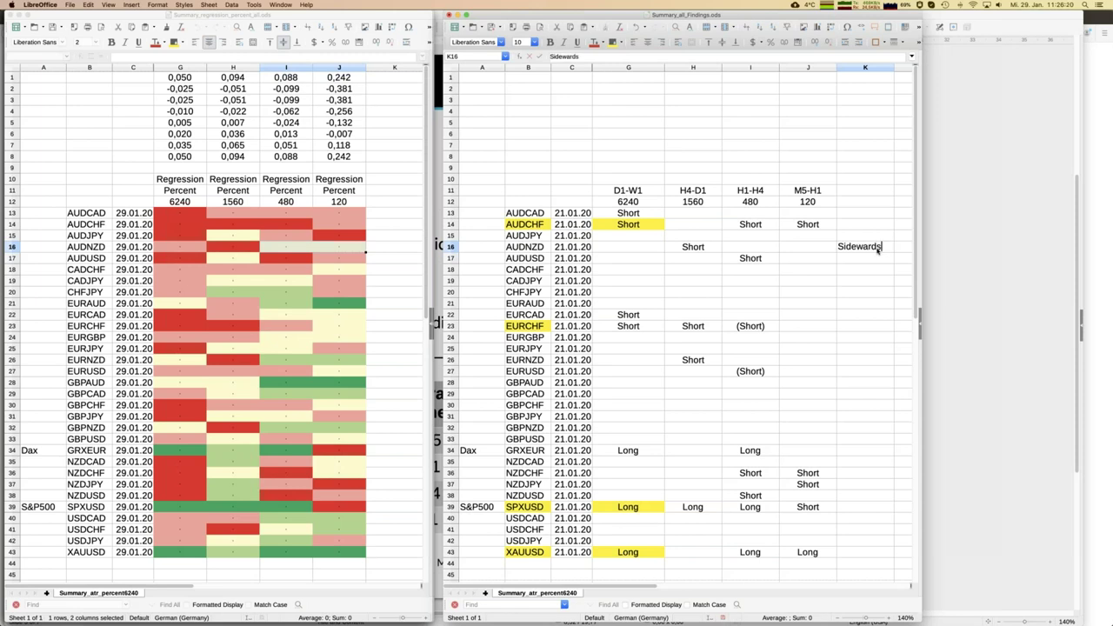
pyautogui.press('Return')
pyautogui.click(878, 248)
pyautogui.click(390, 245)
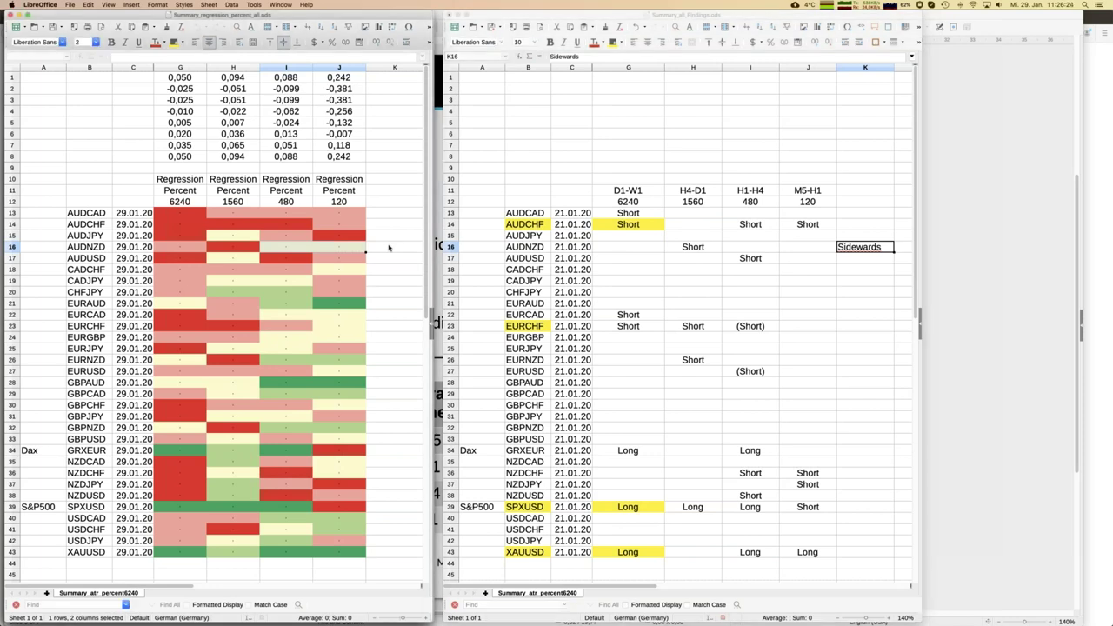
# - Copy the Sidewards note from the AUDNZD row to the EURCAD and EURGBP rows in column K
pyautogui.click(858, 248)
pyautogui.hotkey('ctrl', 'c')
pyautogui.press('Down')
pyautogui.press('Down')
pyautogui.press('Down')
pyautogui.press('Down')
pyautogui.press('Down')
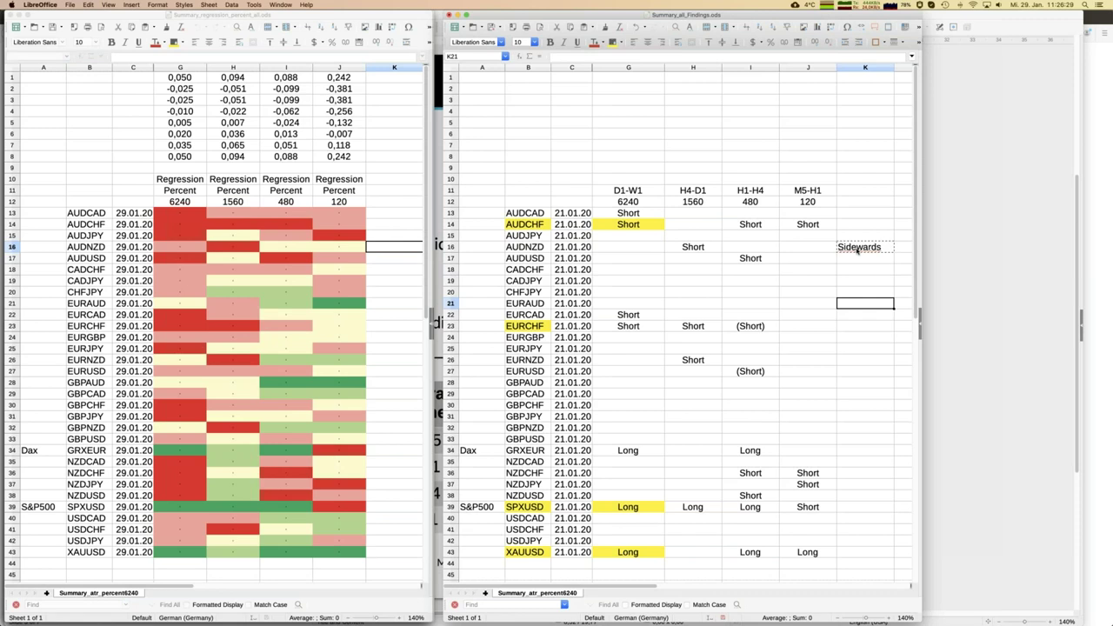
pyautogui.press('Down')
pyautogui.hotkey('ctrl', 'v')
pyautogui.press('Down')
pyautogui.press('Down')
pyautogui.hotkey('ctrl', 'v')
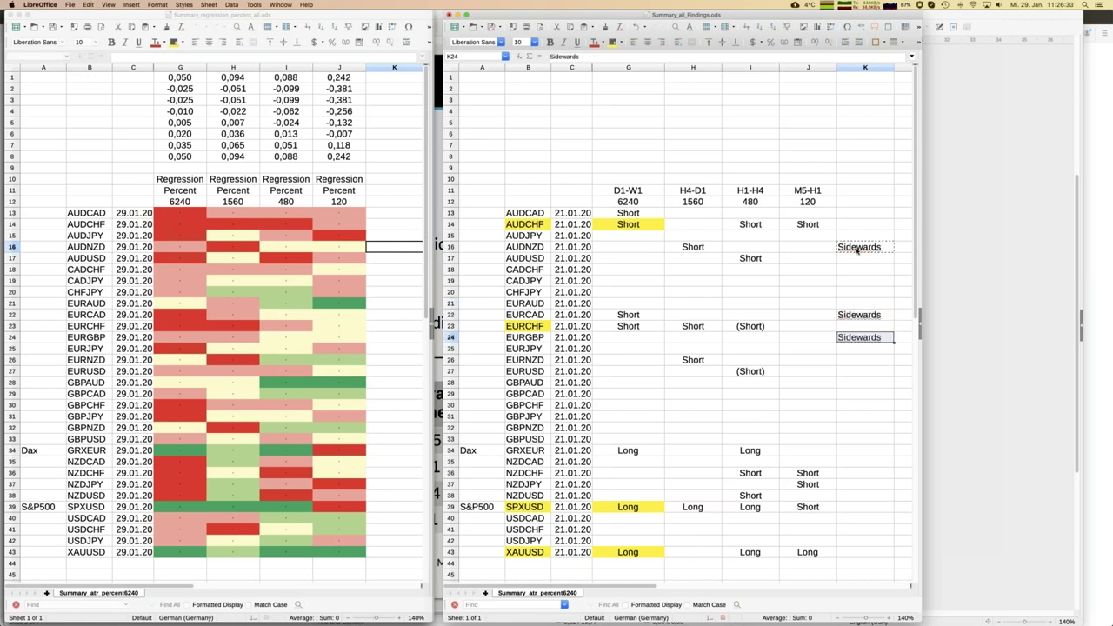
pyautogui.press('Down')
pyautogui.press('Down')
pyautogui.press('Down')
pyautogui.press('Down')
pyautogui.press('Down')
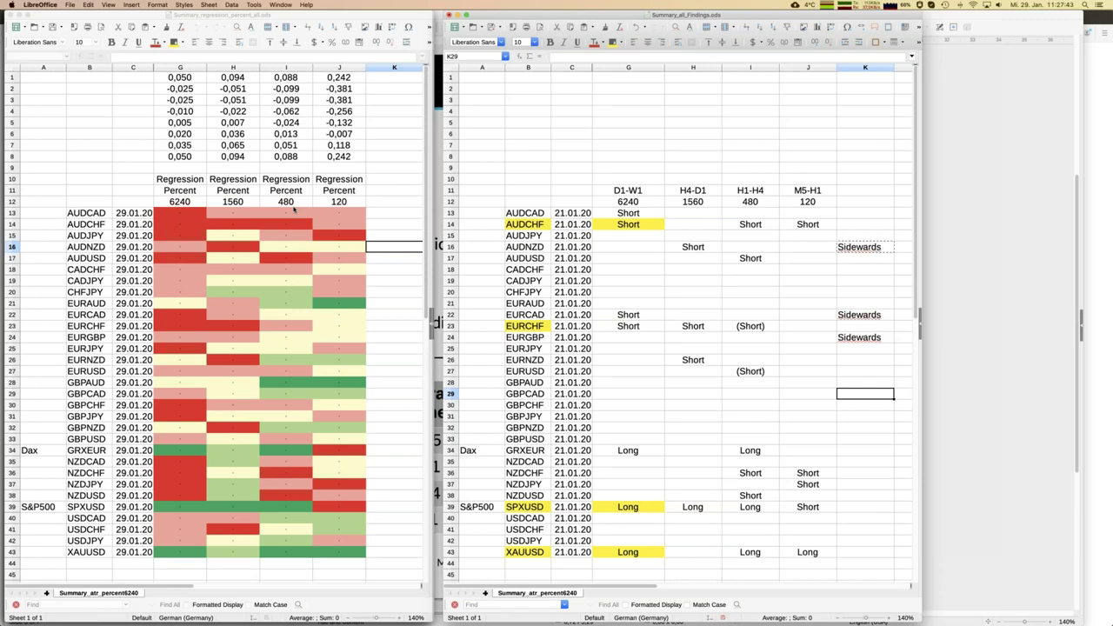
# - Highlight the AUDNZD, EURCAD and EURGBP names and their Sidewards notes in yellow in the findings sheet
pyautogui.click(533, 248)
pyautogui.click(861, 249)
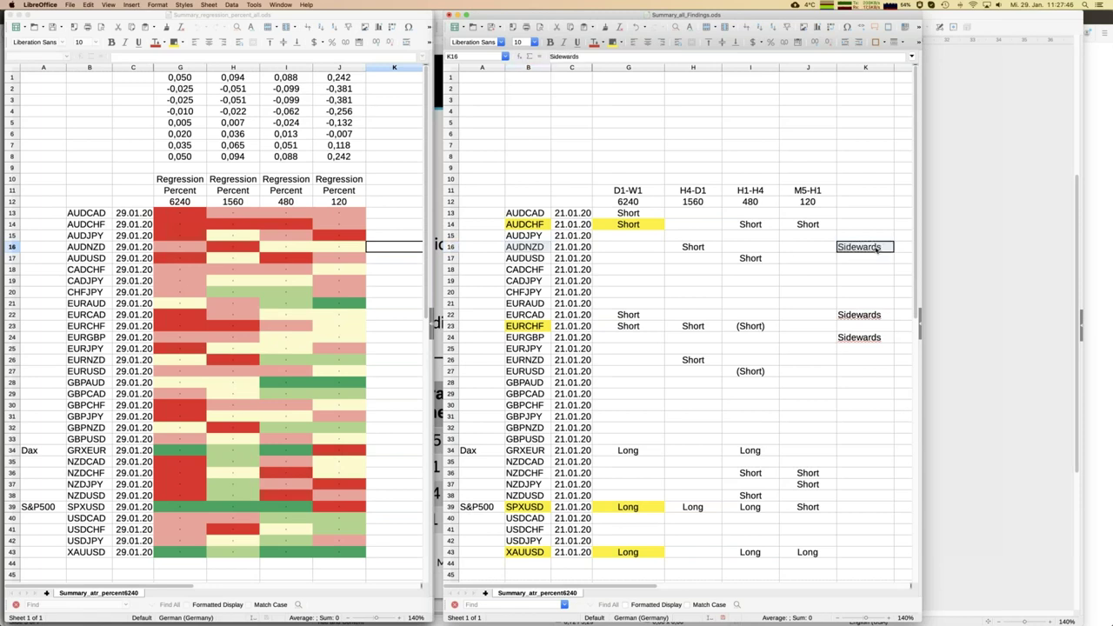
pyautogui.click(612, 42)
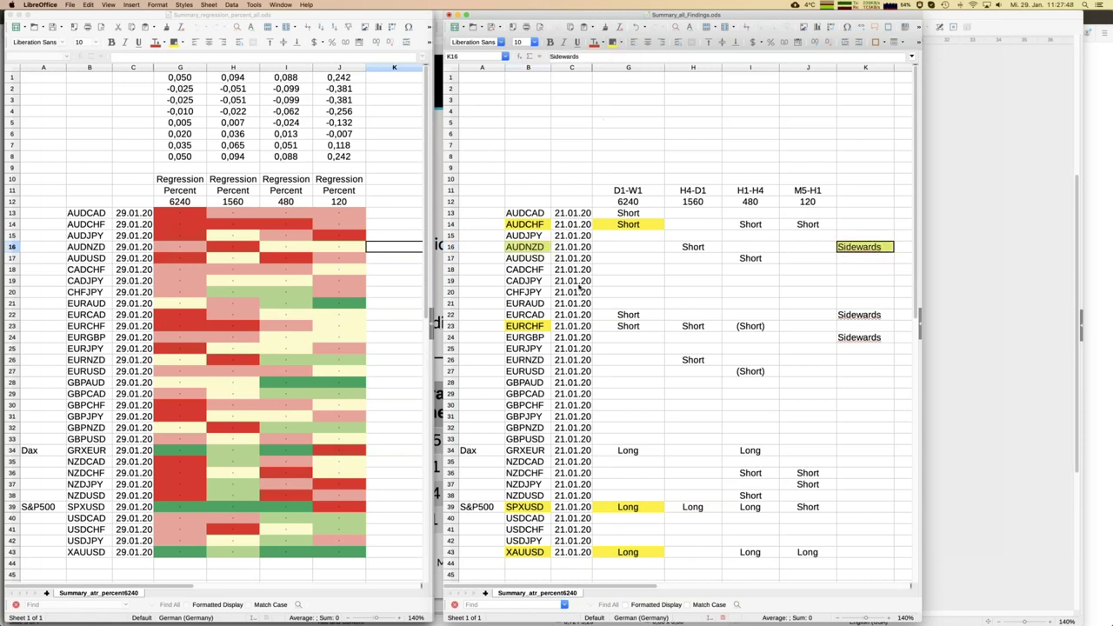
pyautogui.click(528, 316)
pyautogui.keyDown('super'); pyautogui.click(859, 315); pyautogui.keyUp('super')
pyautogui.click(612, 42)
pyautogui.click(527, 337)
pyautogui.keyDown('super'); pyautogui.click(865, 337); pyautogui.keyUp('super')
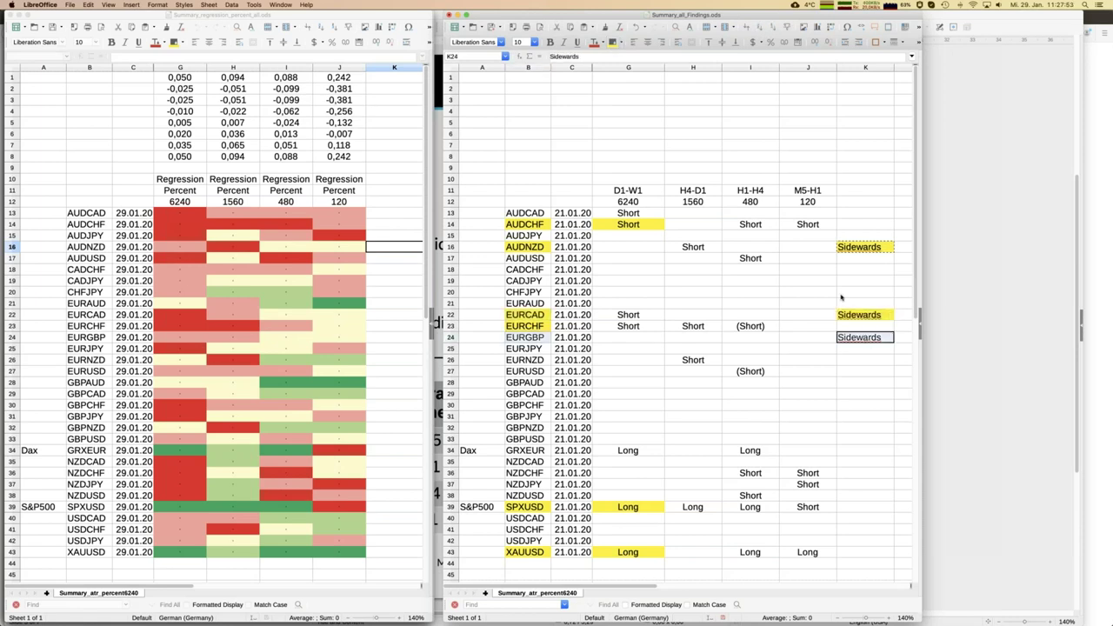
pyautogui.click(612, 42)
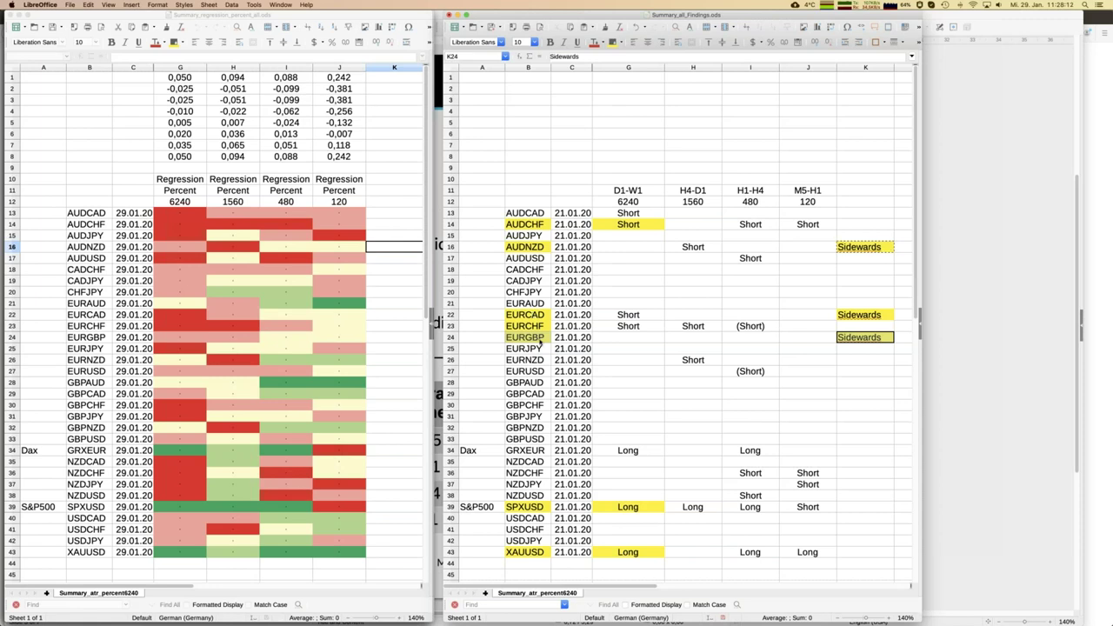
# - Select the AUDNZD, EURCAD and EURGBP names with their Sidewards notes and give them all a green background
pyautogui.press('super+z')
pyautogui.press('super+y')
pyautogui.press('super+z')
pyautogui.press('super+z')
pyautogui.press('super+z')
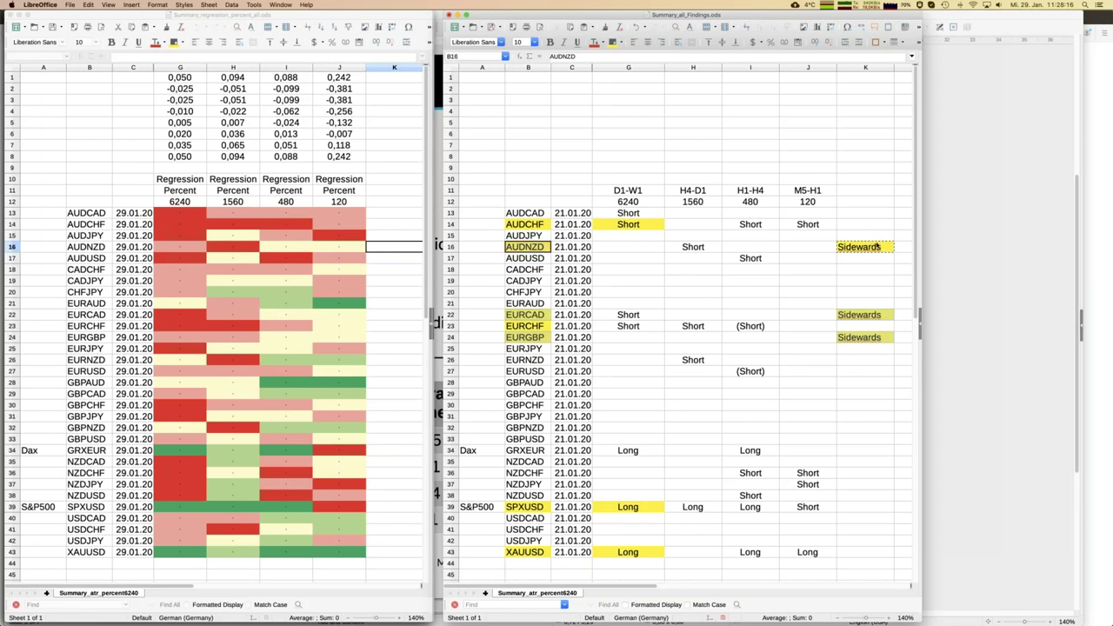
pyautogui.click(875, 247)
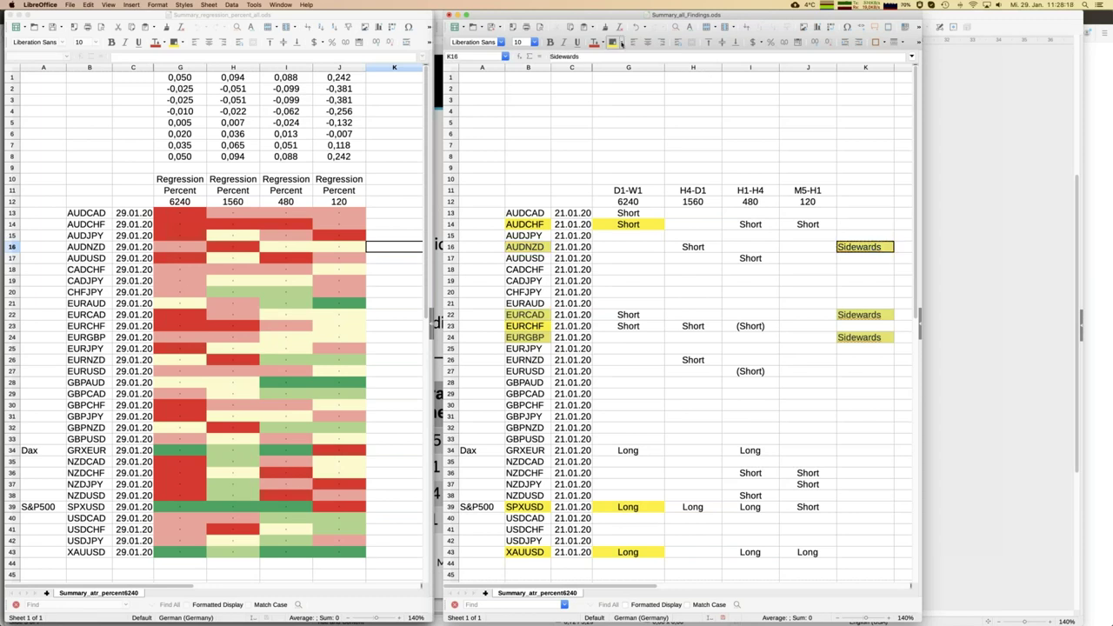
pyautogui.click(620, 43)
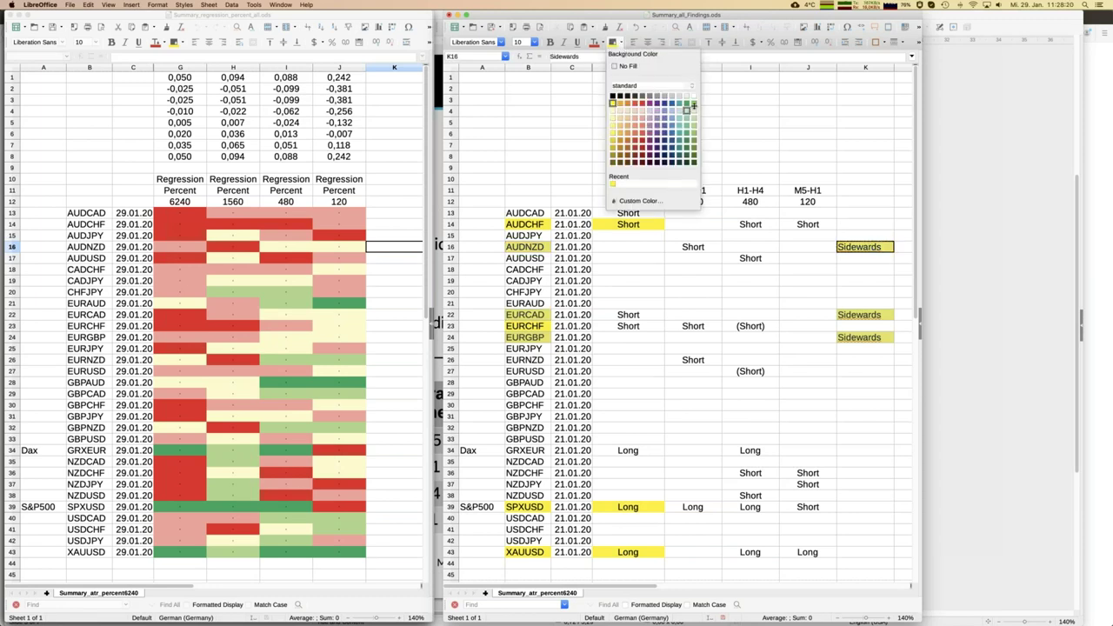
pyautogui.click(694, 103)
pyautogui.click(580, 179)
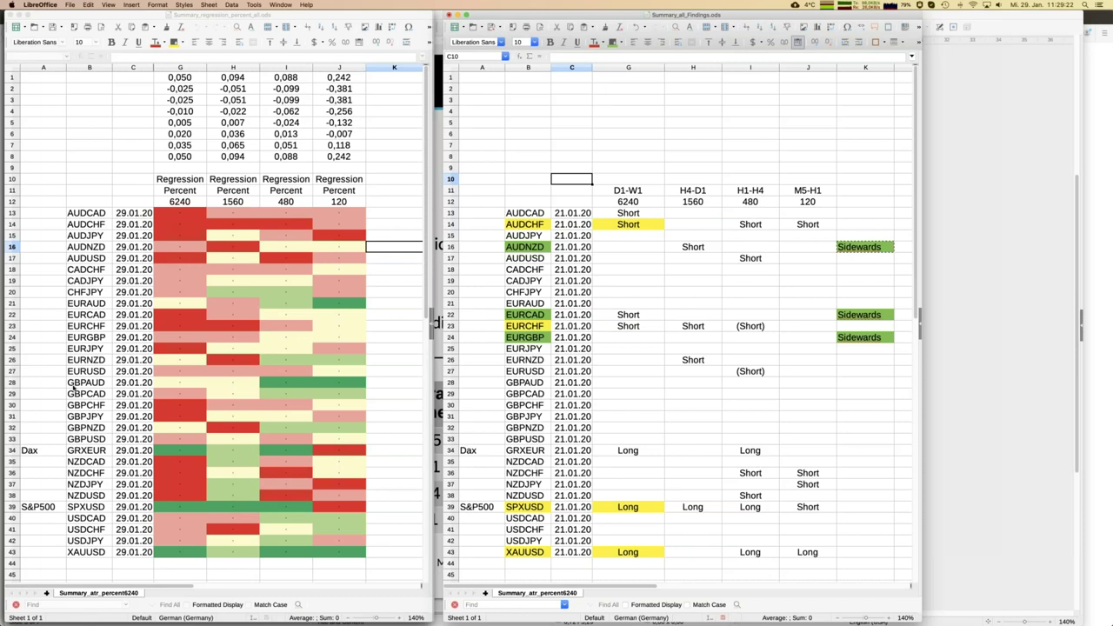
# - Switch to the JFD_Bank_JFD_Statistik_Radar_EN.odp presentation and show its title slide
pyautogui.moveTo(5, 396)
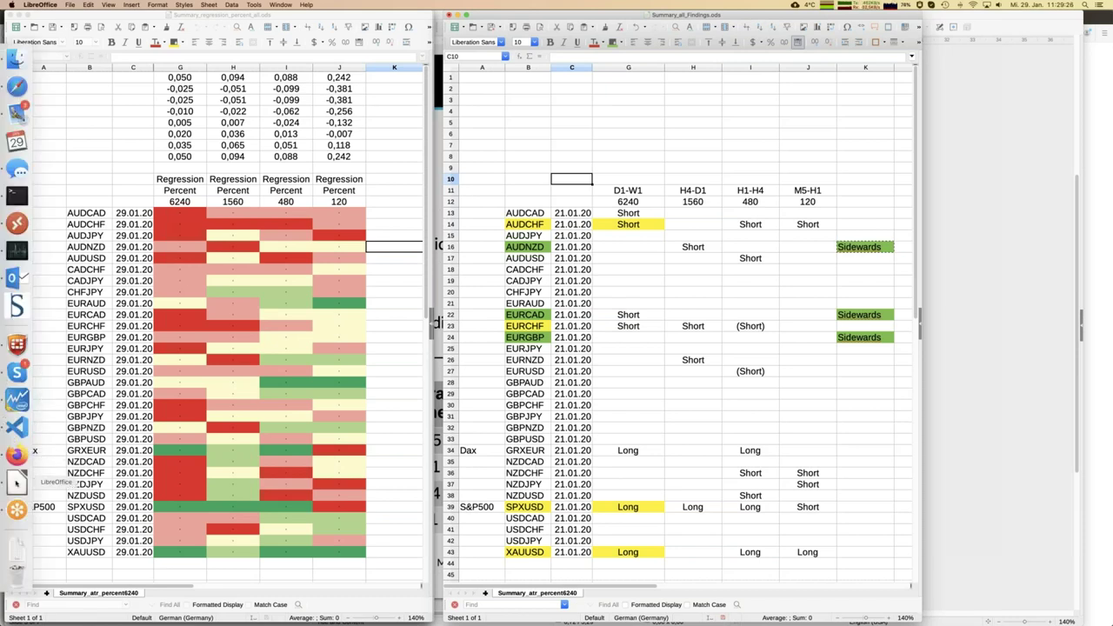
pyautogui.click(281, 6)
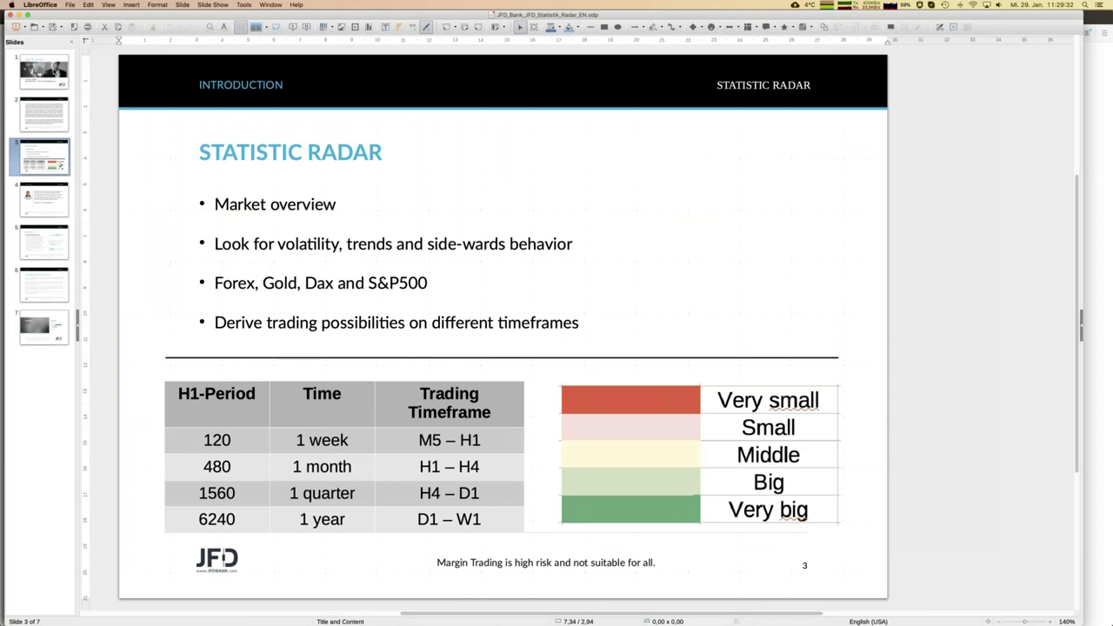
pyautogui.click(38, 86)
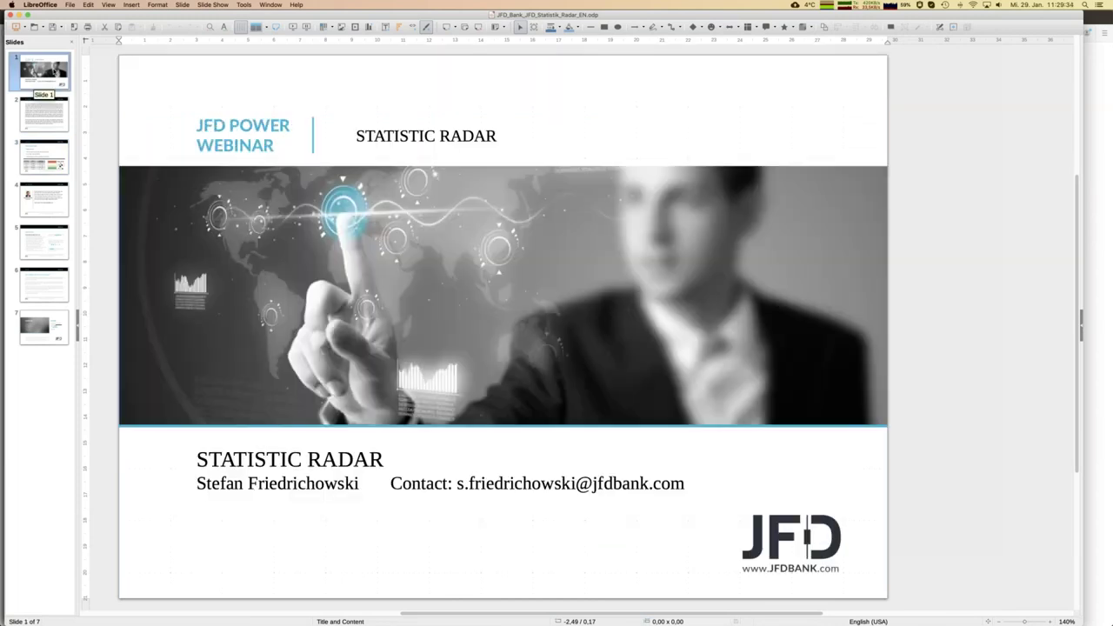